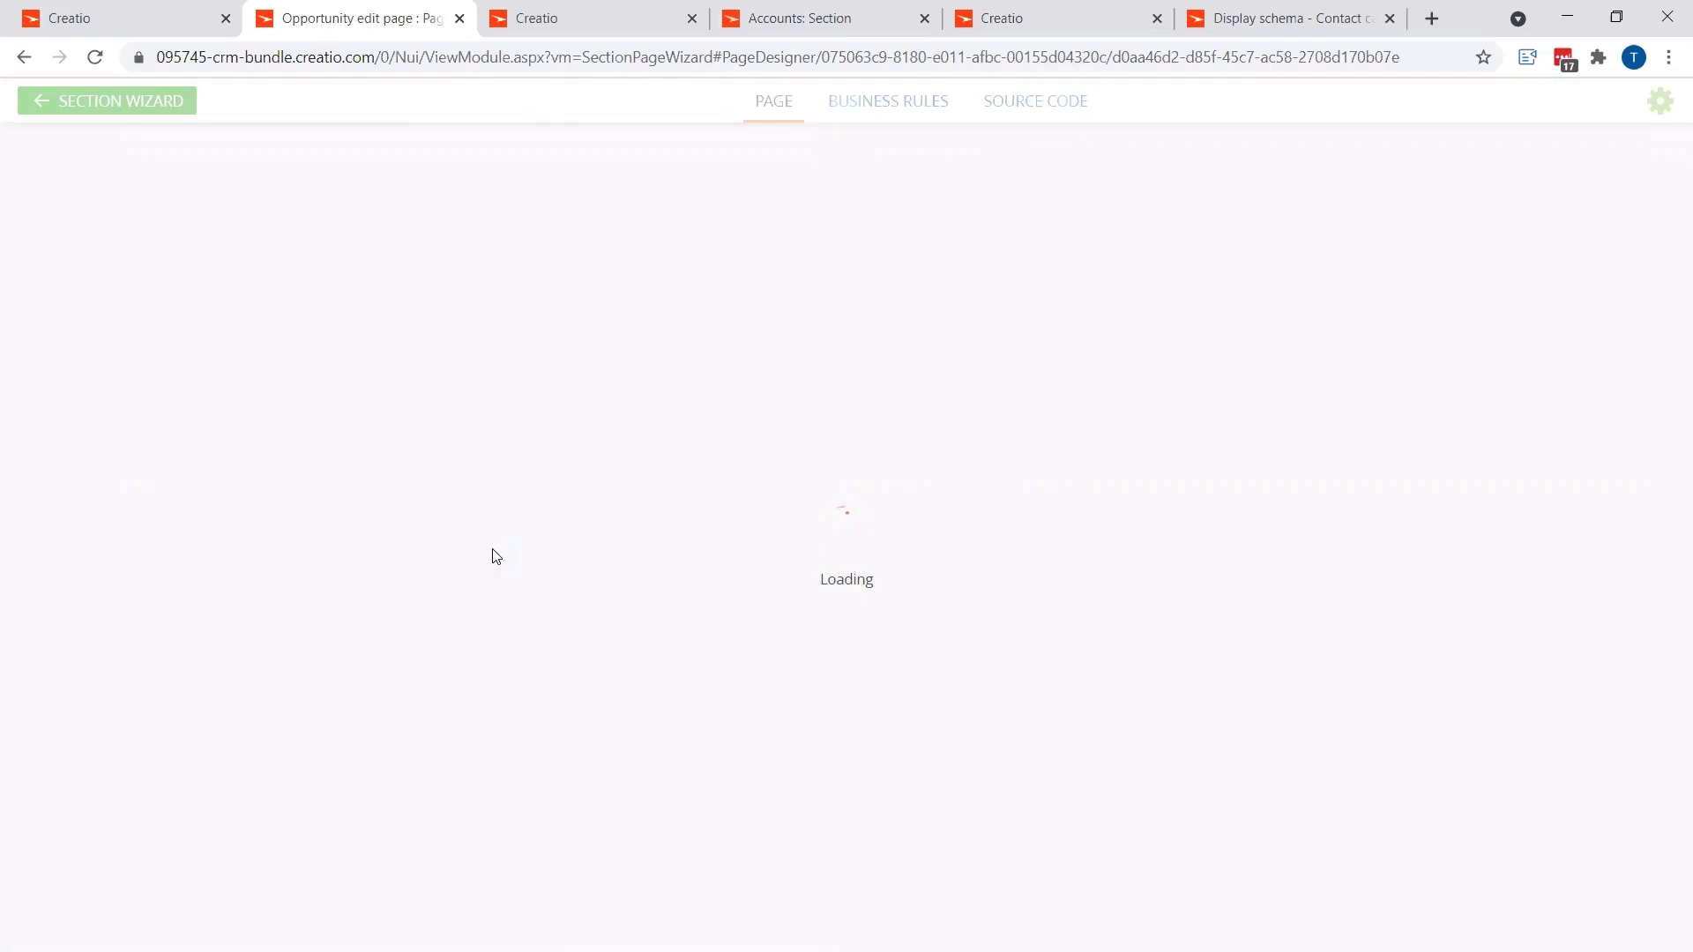
Step: Open the Opportunity page's business rules list and dismiss the required-fields warning
{"action": "left_click", "coordinate": [901, 103]}
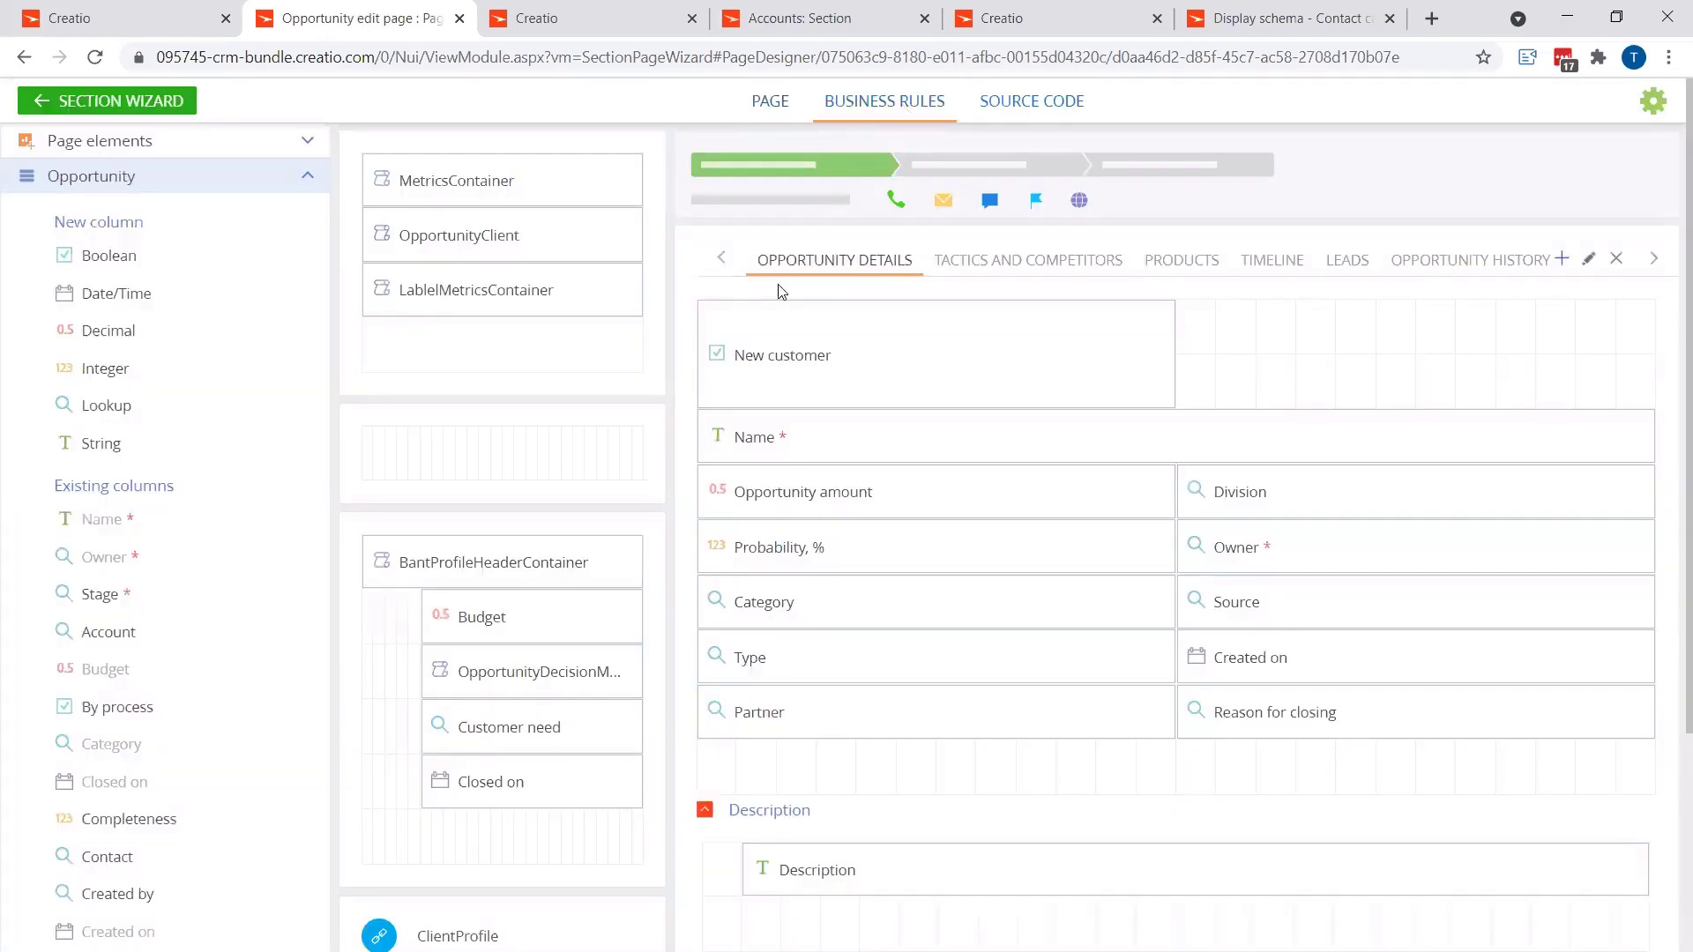
{"action": "left_click", "coordinate": [705, 564]}
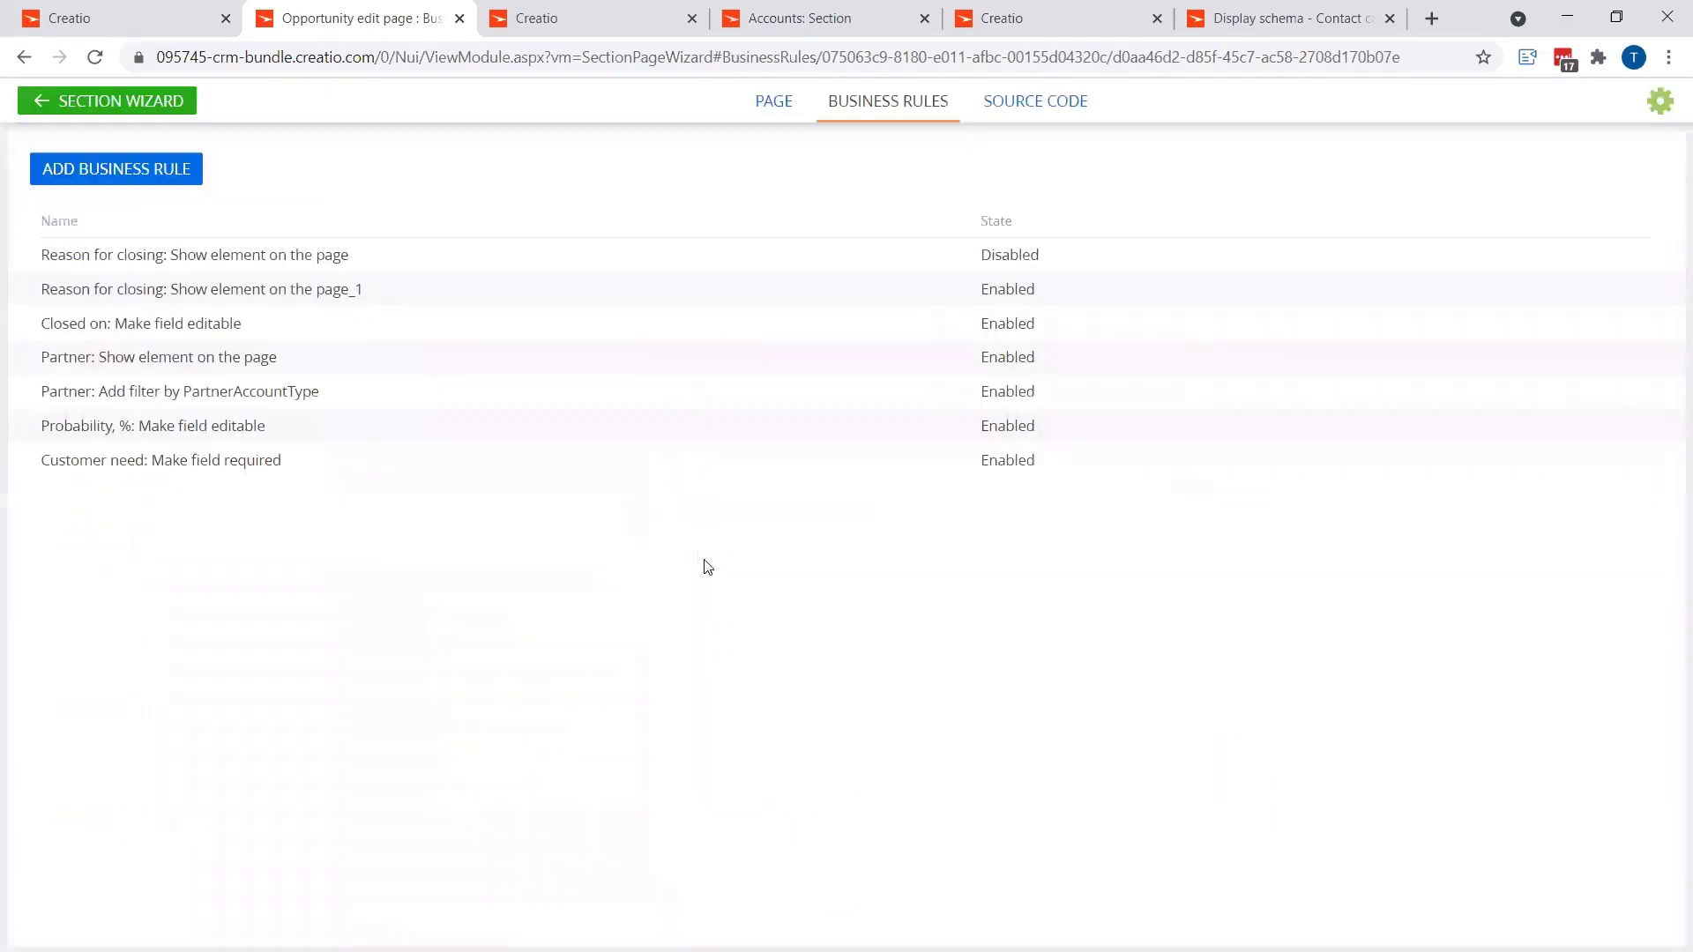
Step: Create a new business rule with the condition Stage equals lookup value Closed lost
{"action": "left_click", "coordinate": [155, 184]}
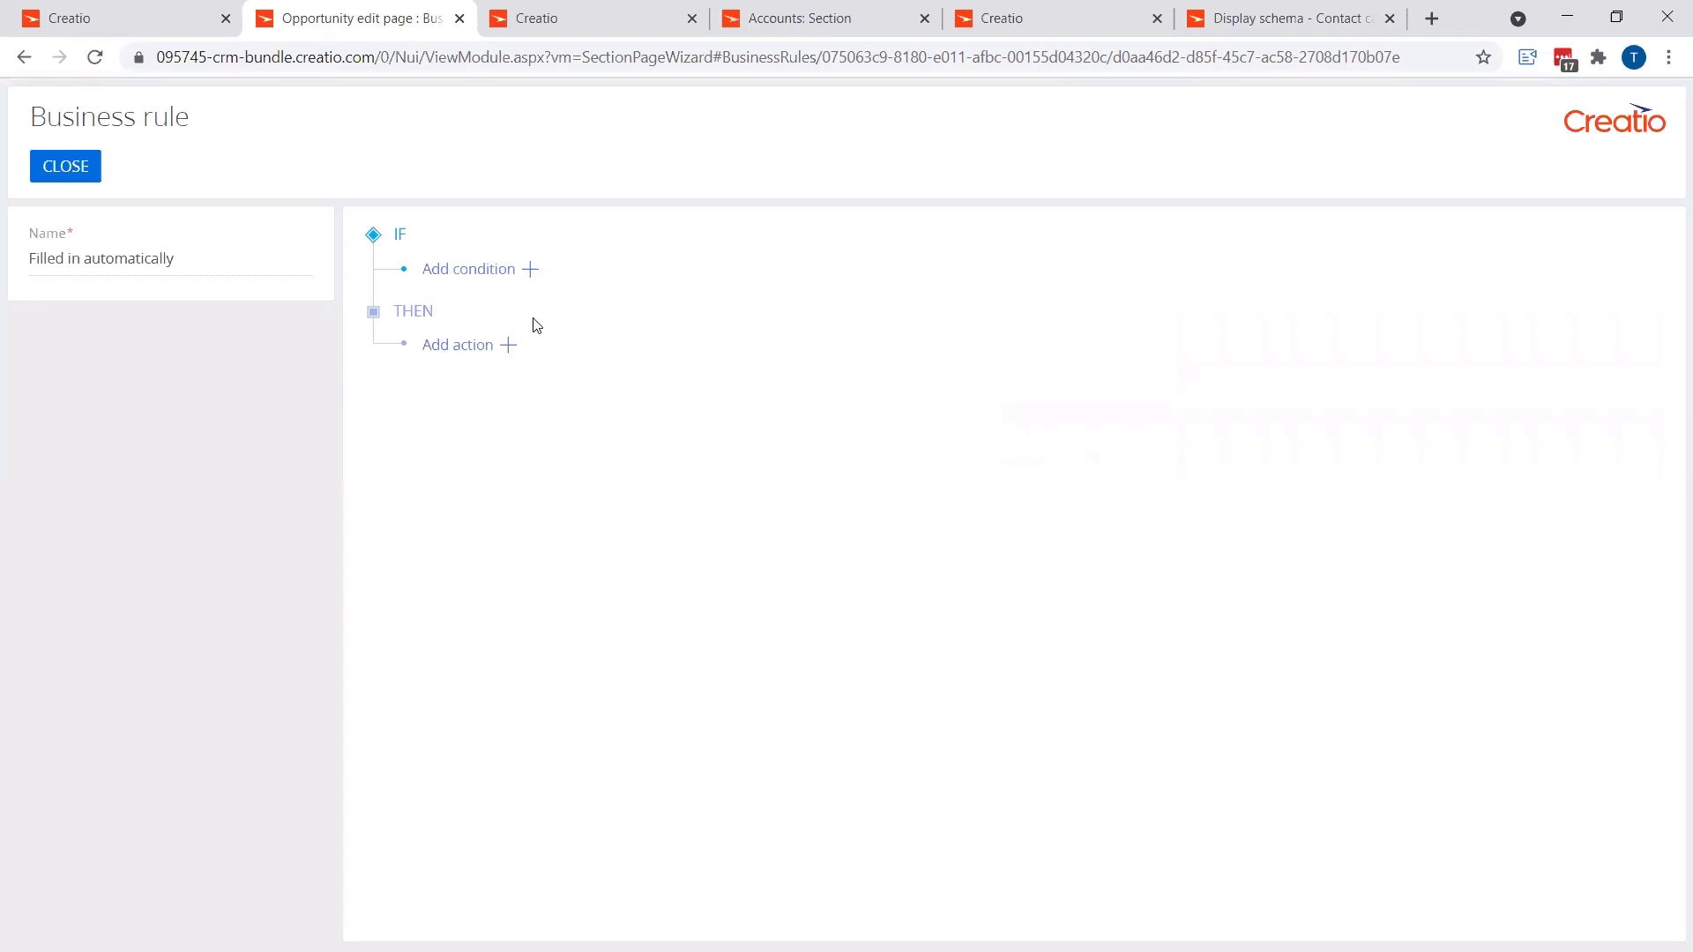
{"action": "left_click", "coordinate": [530, 270]}
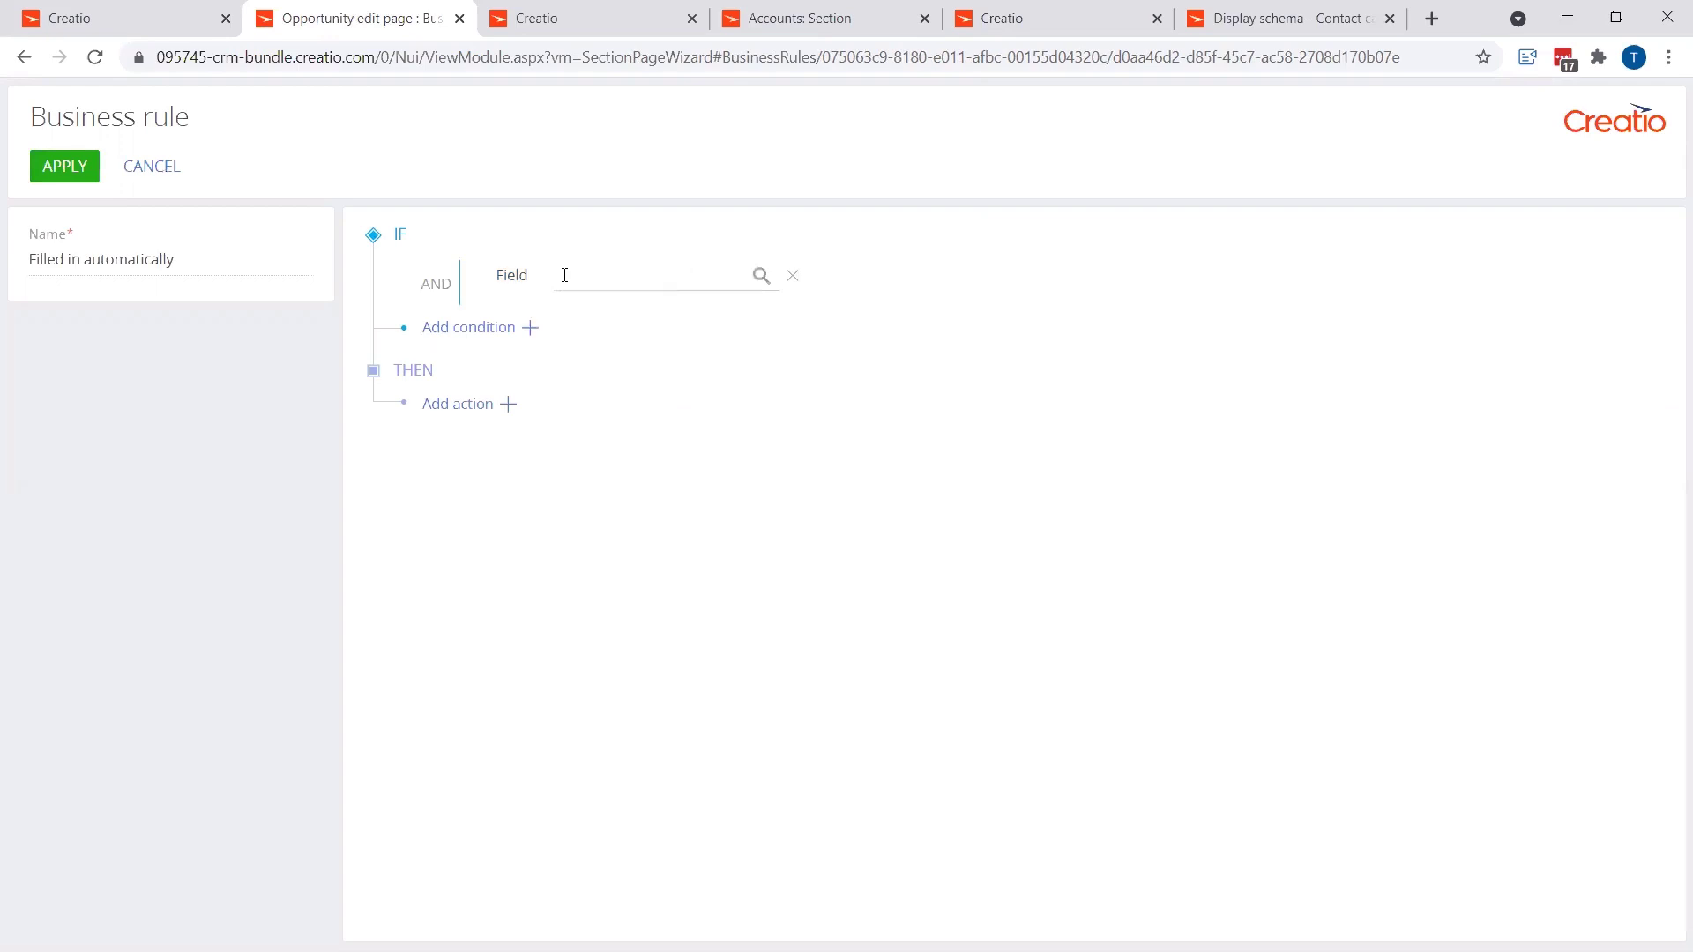
{"action": "left_click", "coordinate": [697, 277]}
{"action": "type", "text": "sta"}
{"action": "left_click", "coordinate": [635, 326]}
{"action": "left_click", "coordinate": [851, 281]}
{"action": "left_click", "coordinate": [882, 361]}
{"action": "left_click", "coordinate": [1218, 273]}
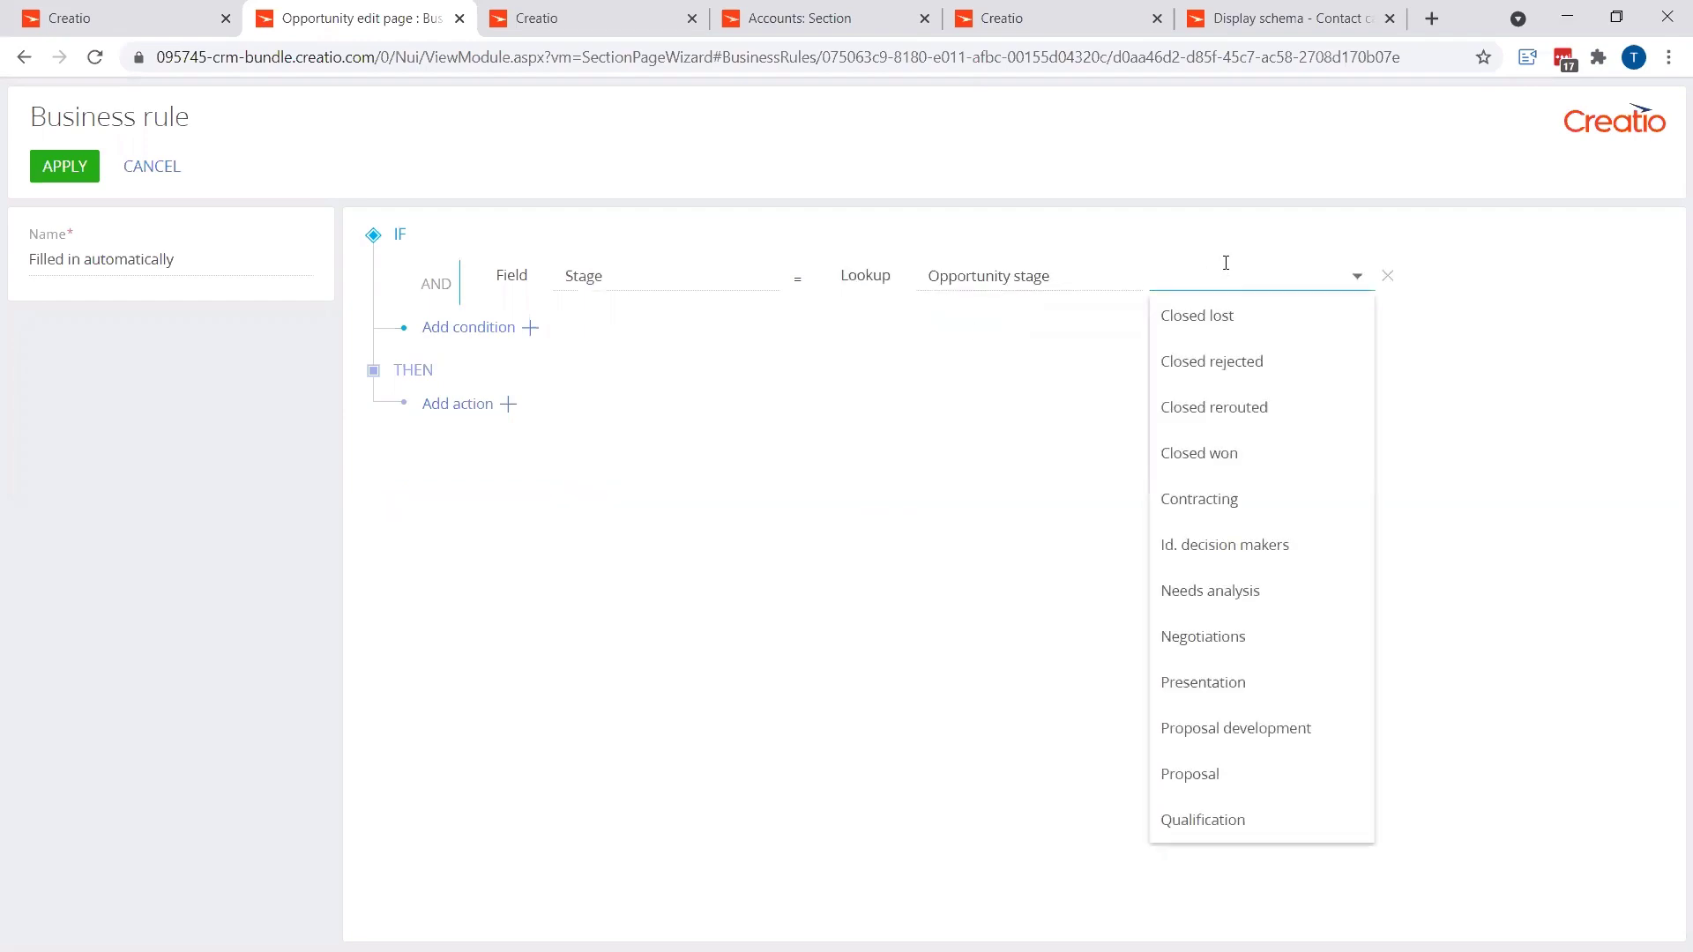
{"action": "left_click", "coordinate": [1221, 322]}
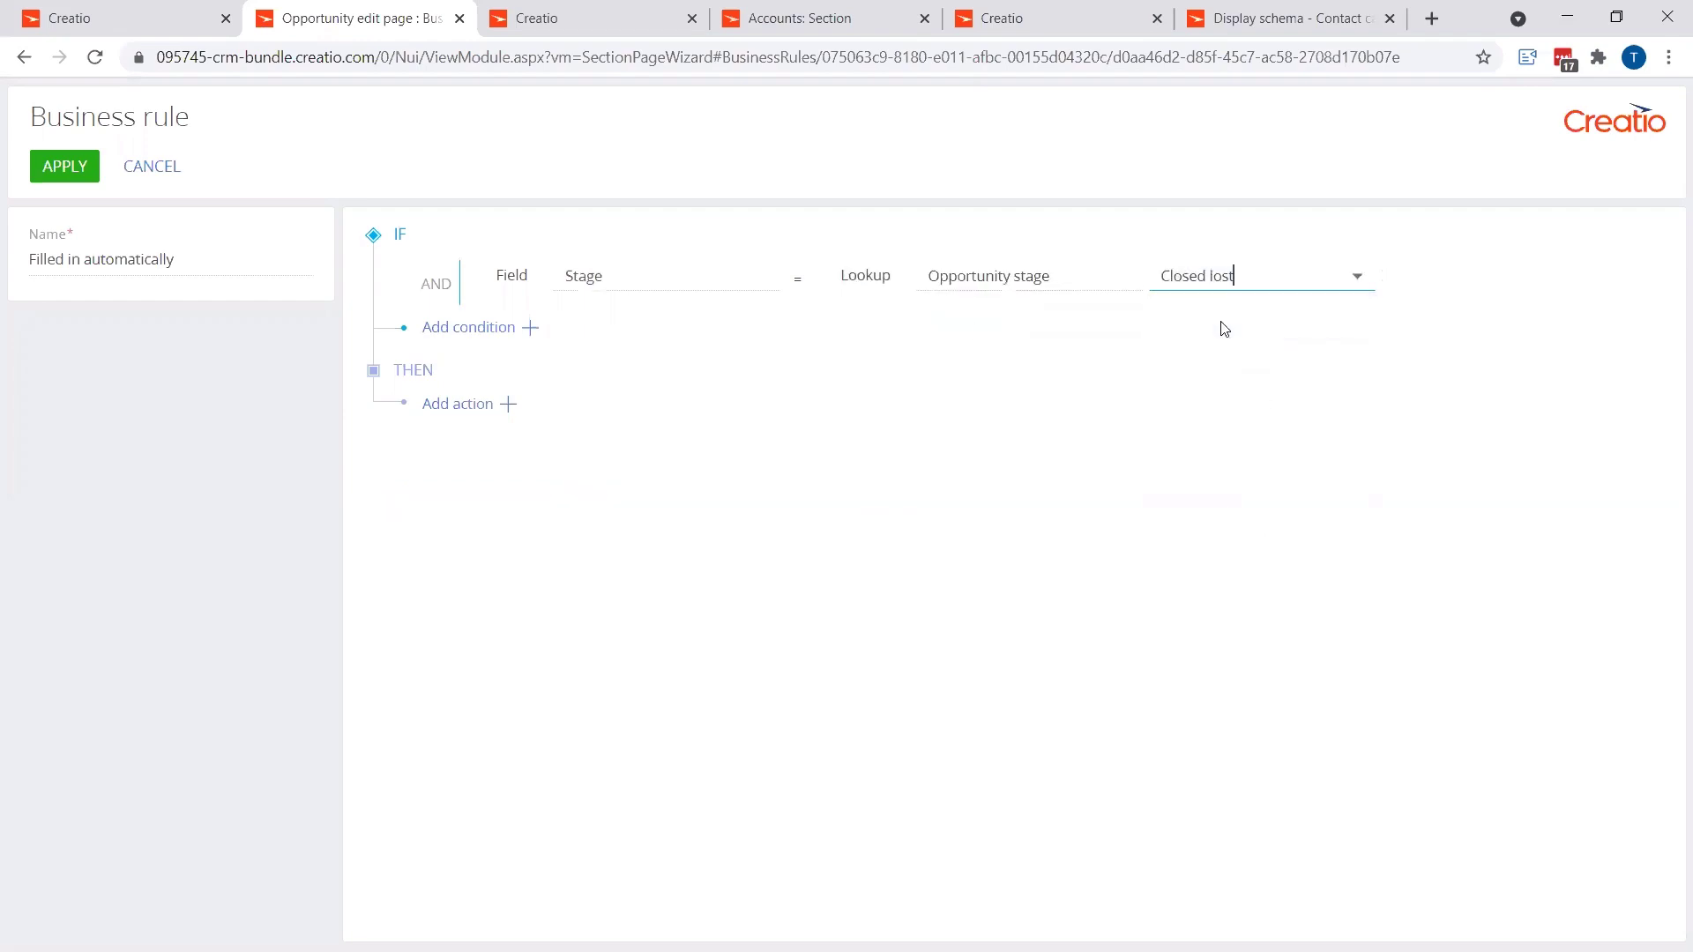
Step: Set the rule's action to make Reason for closing required, and apply it
{"action": "left_click", "coordinate": [511, 406]}
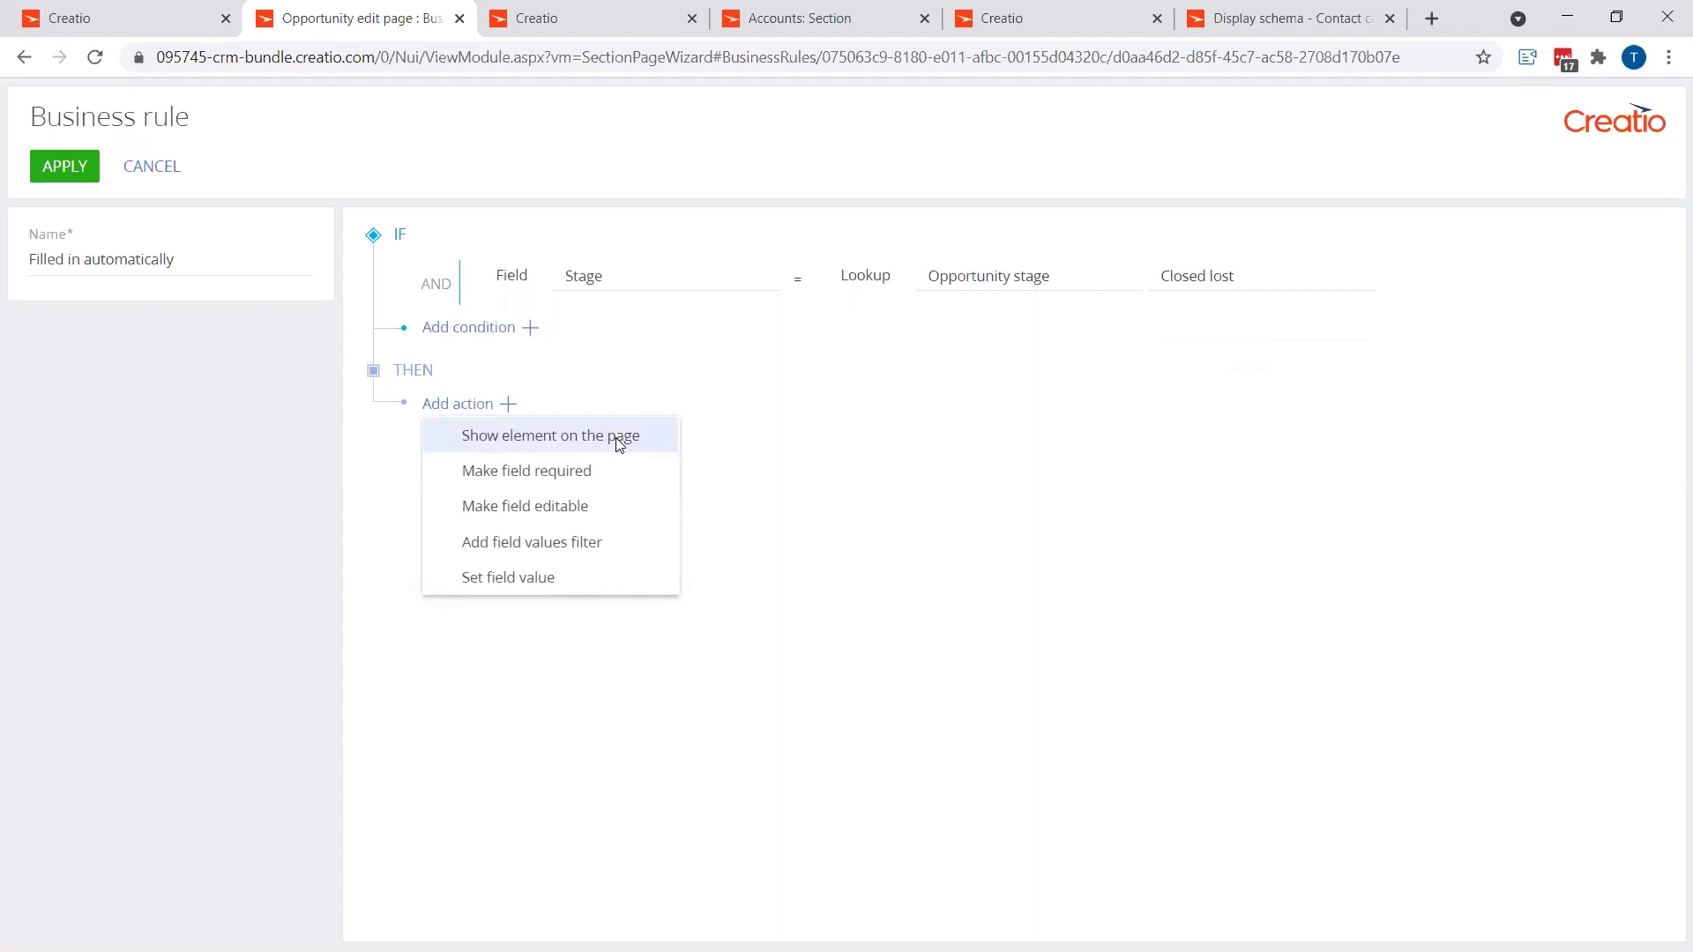
{"action": "left_click", "coordinate": [589, 482]}
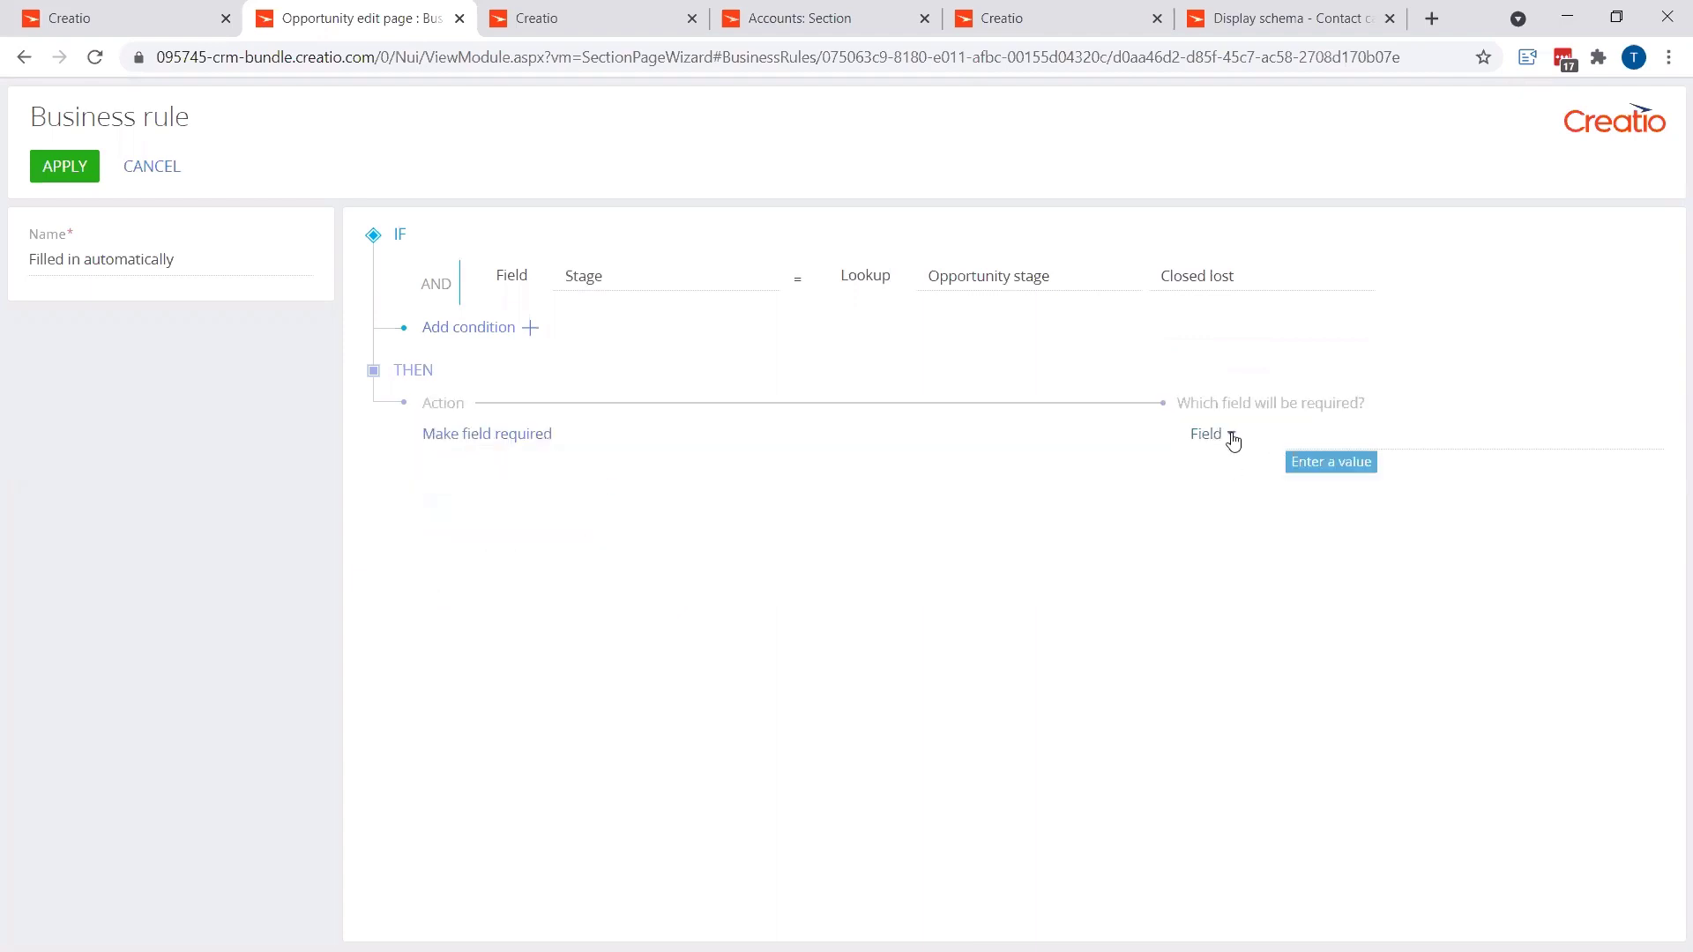
{"action": "left_click", "coordinate": [1396, 437]}
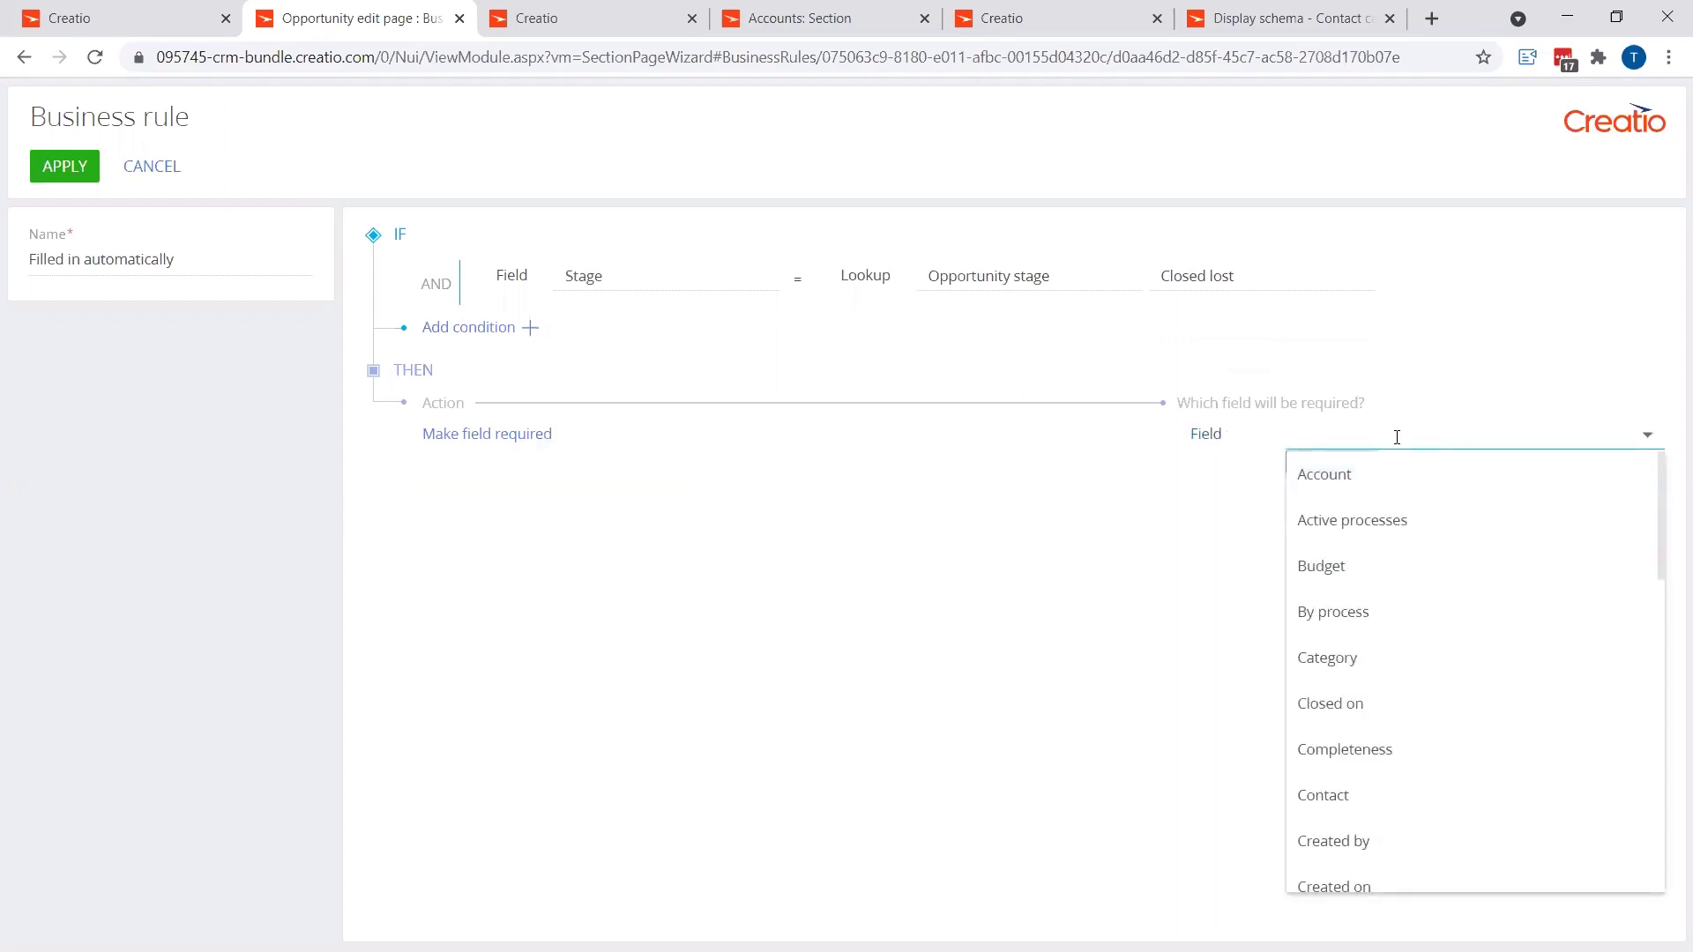
{"action": "scroll", "coordinate": [1464, 652], "scroll_direction": "down", "scroll_amount": 9}
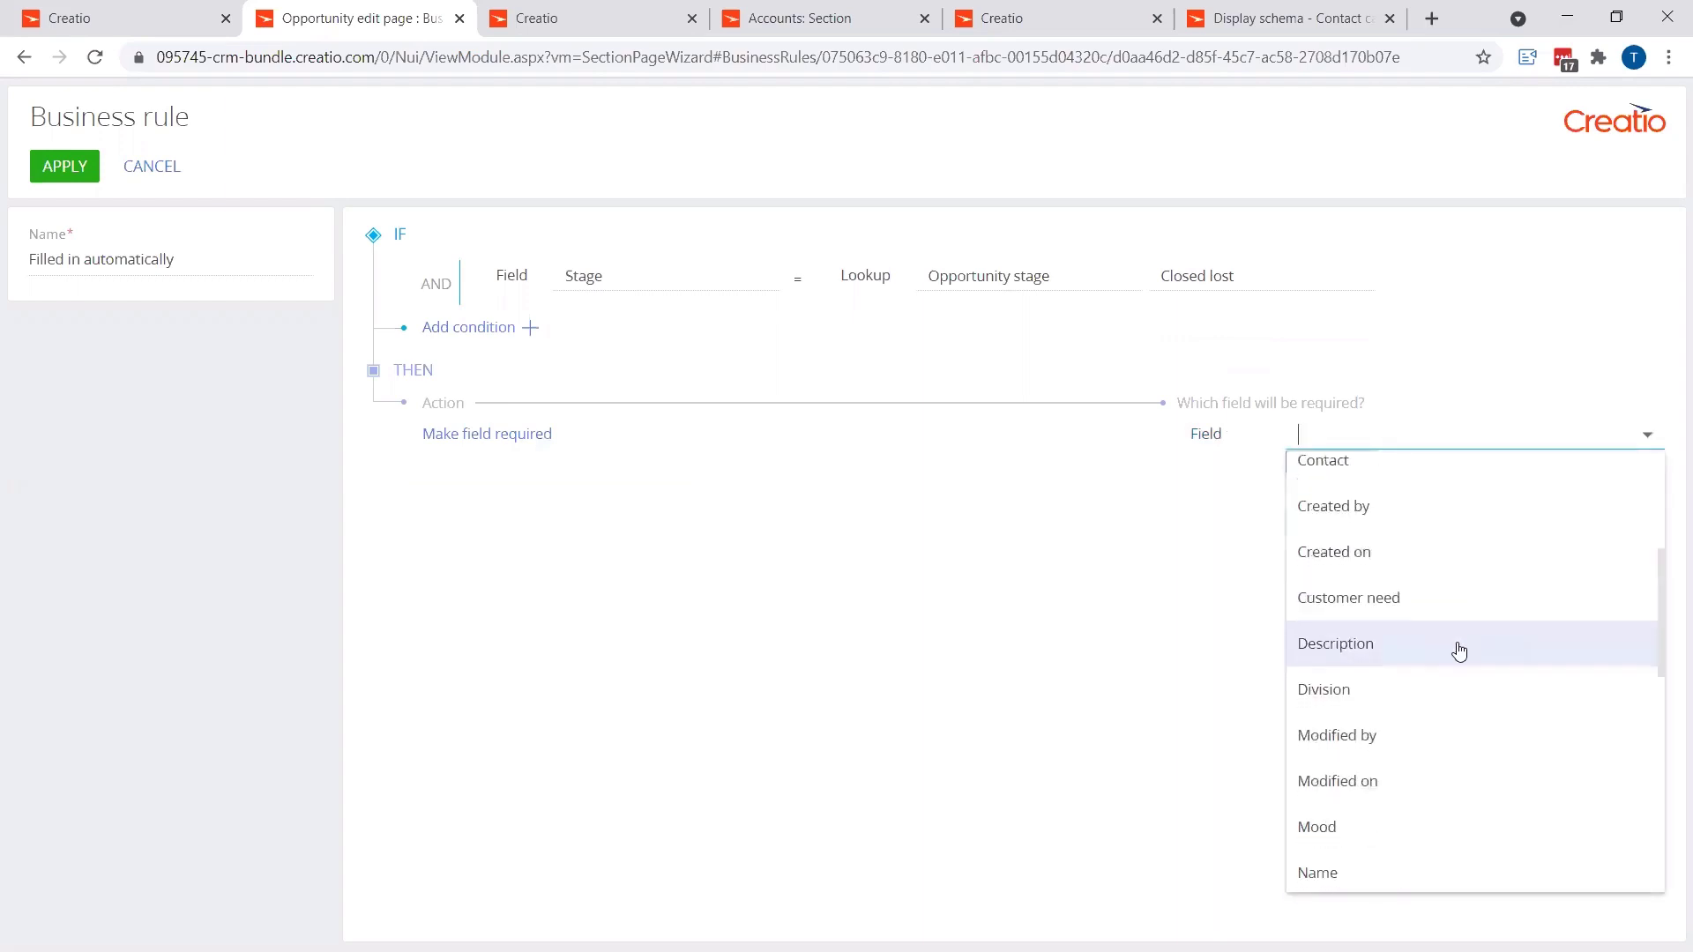
{"action": "scroll", "coordinate": [1428, 718], "scroll_direction": "down", "scroll_amount": 3}
{"action": "left_click", "coordinate": [1394, 674]}
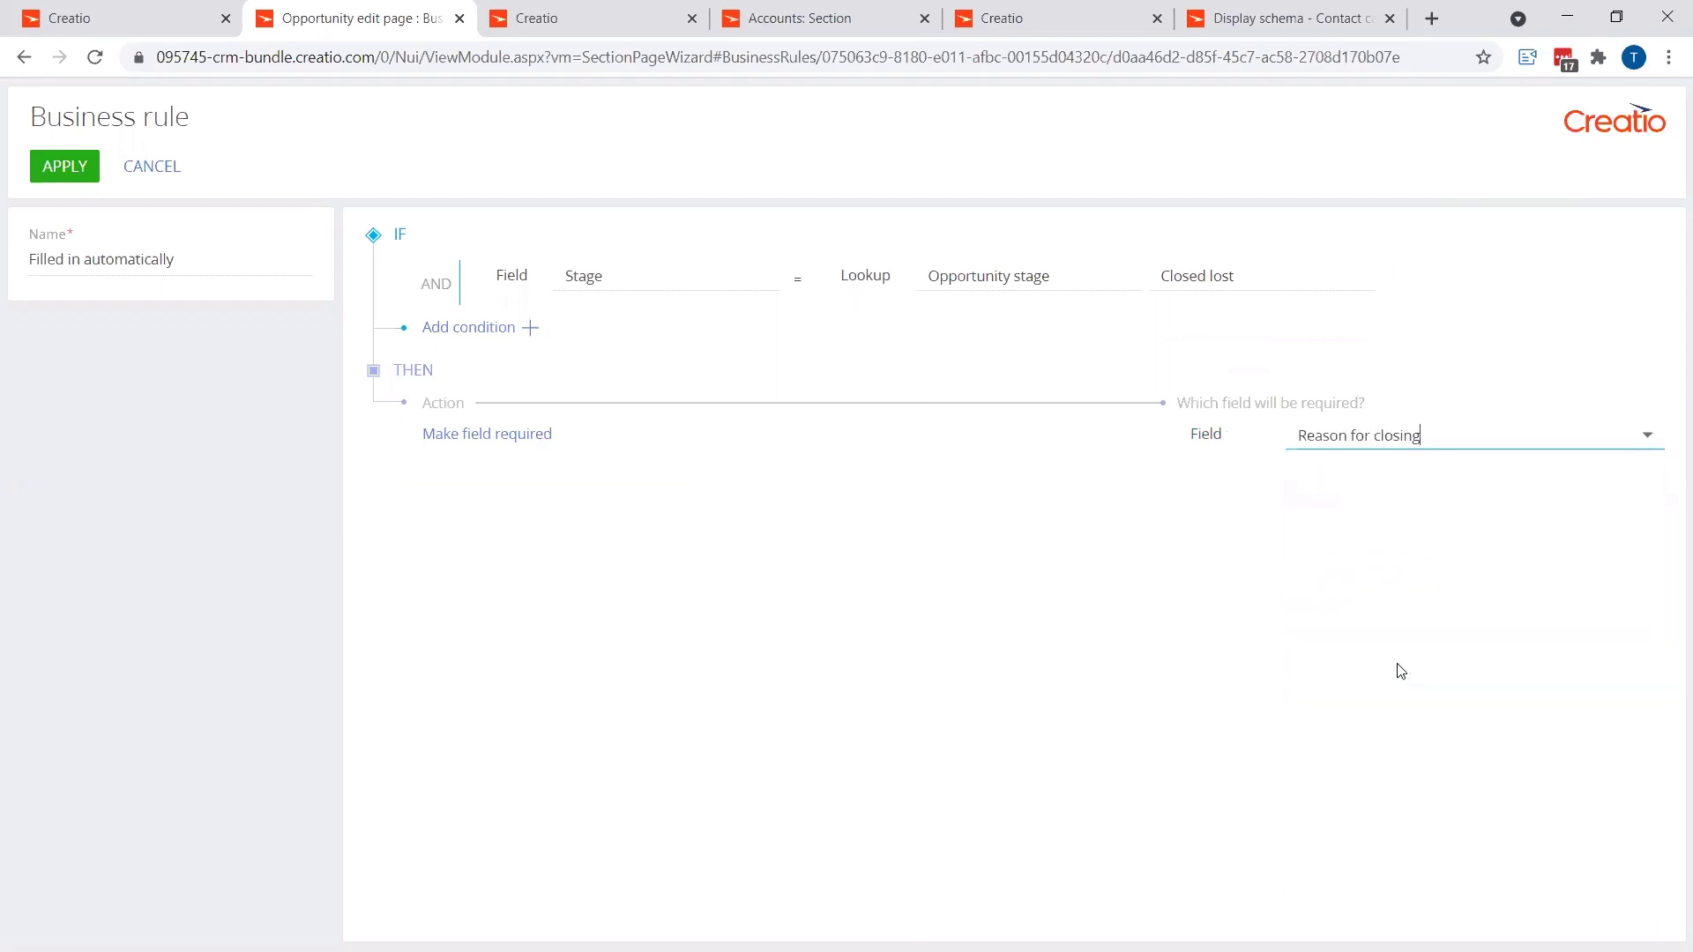
{"action": "left_click", "coordinate": [65, 166]}
{"action": "left_click", "coordinate": [107, 113]}
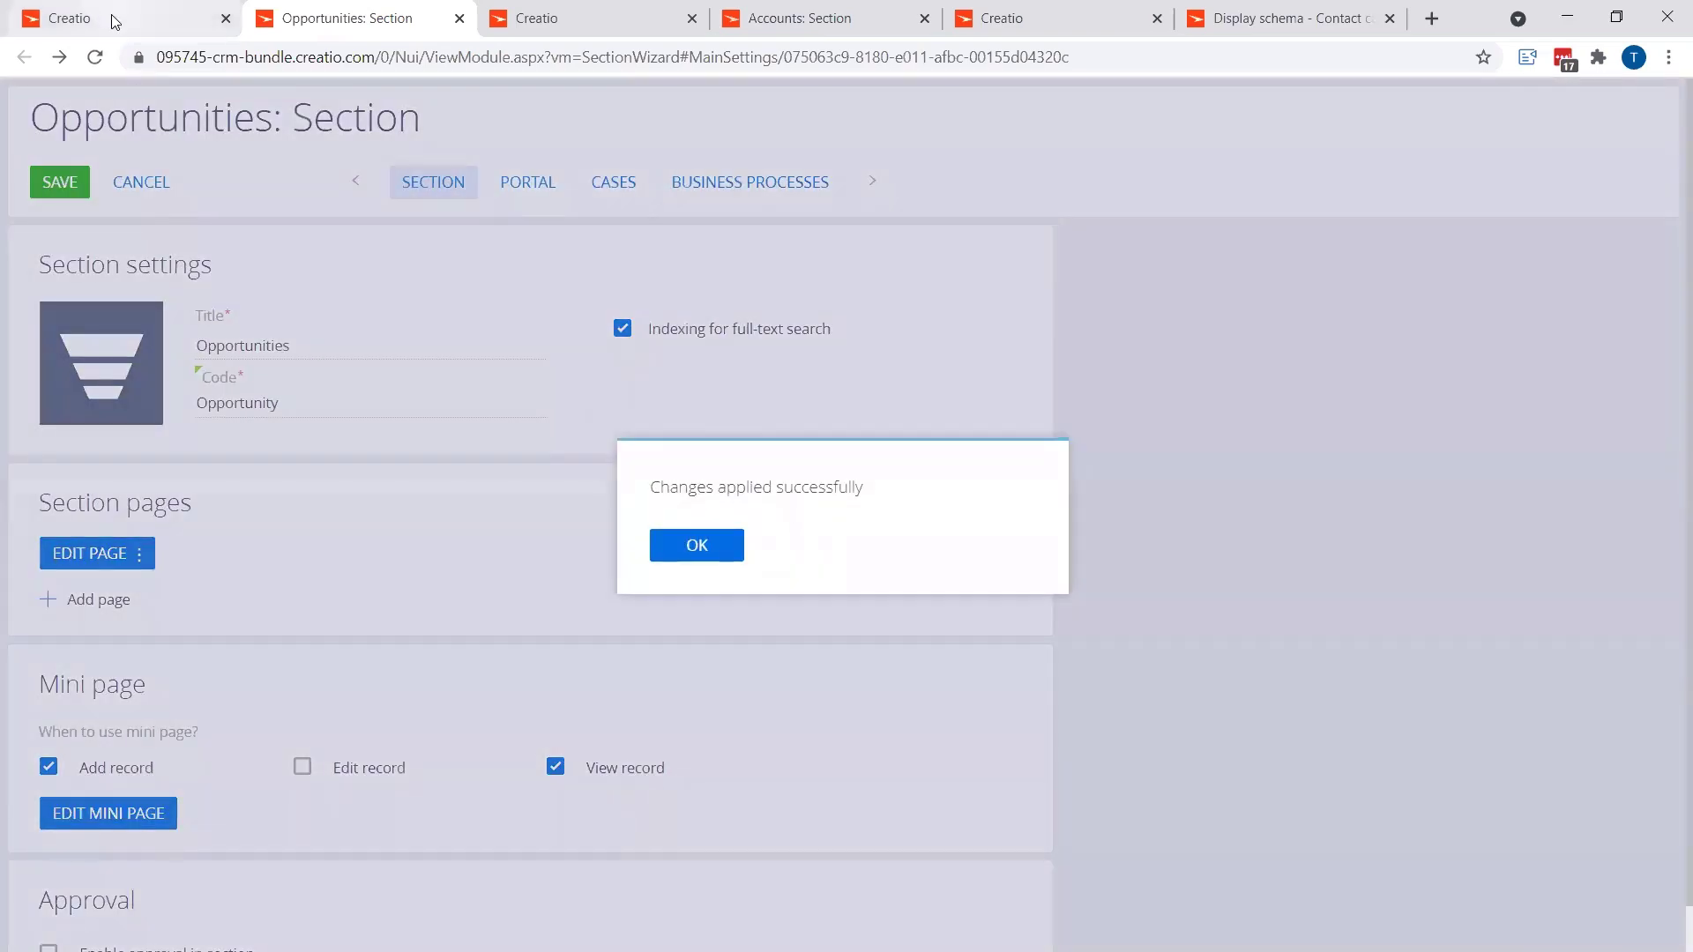
Step: Switch to the browser tab showing the Test1 opportunity
{"action": "left_click", "coordinate": [131, 9]}
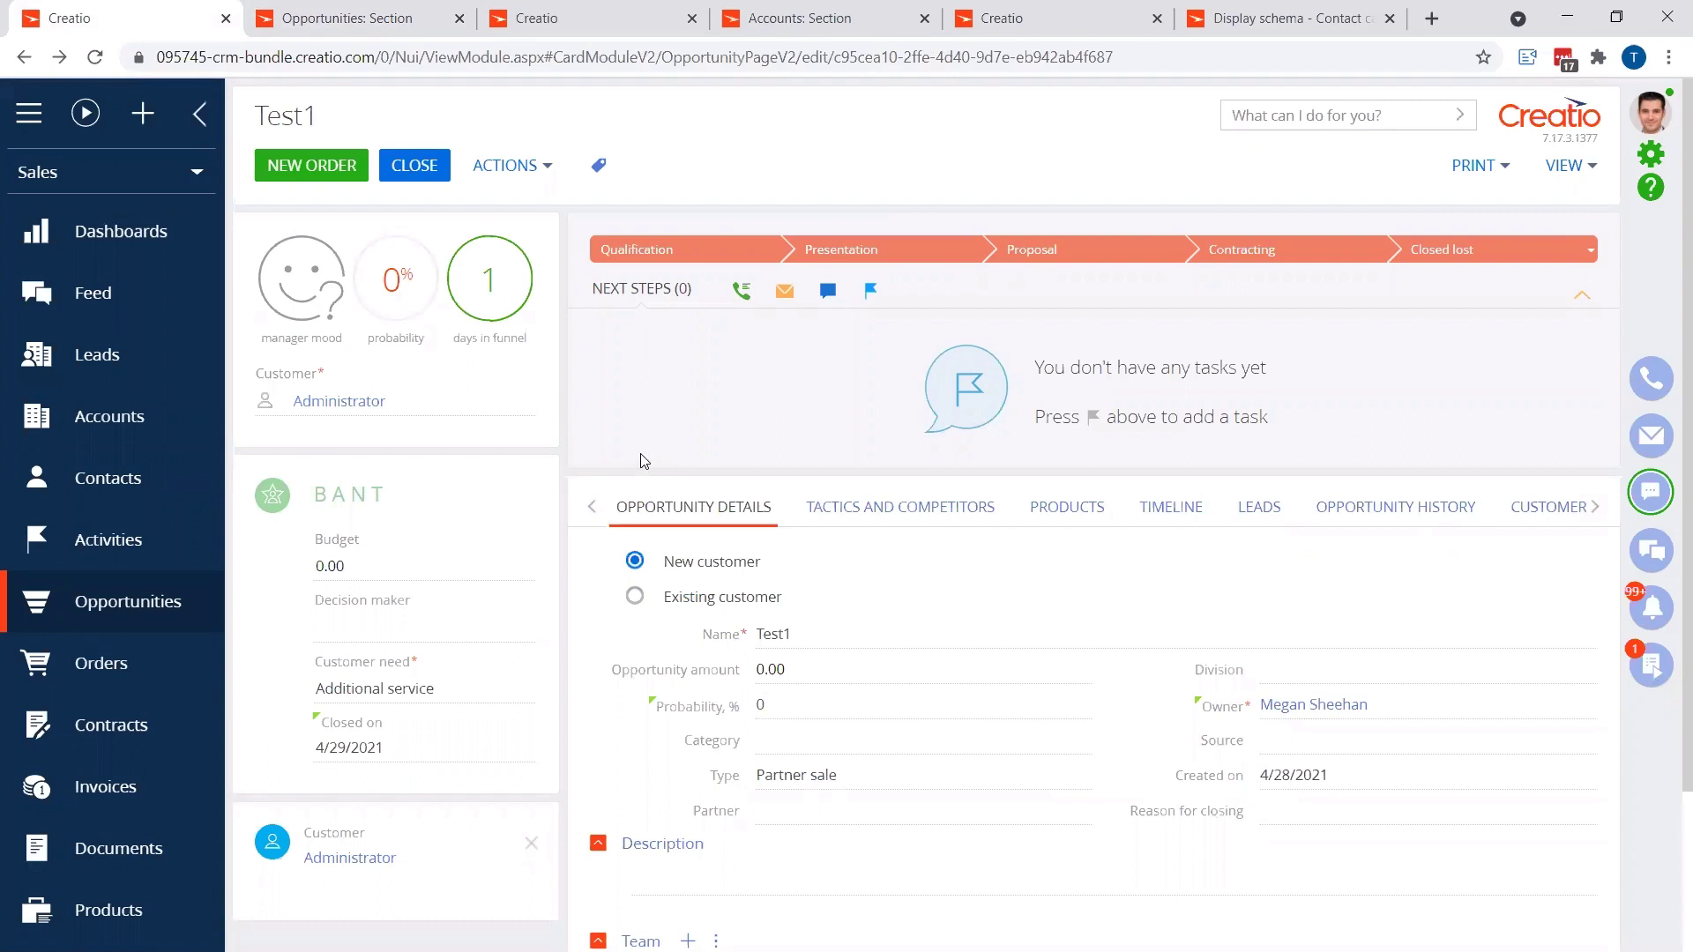
Step: Refresh the Test1 opportunity page with F5
{"action": "key", "text": "F5"}
Step: Save Test1 with Source Cold call and Reason for closing 'Customer refuses to communicate', then view Contact business rules
{"action": "left_click", "coordinate": [1305, 751]}
{"action": "left_click", "coordinate": [1297, 335]}
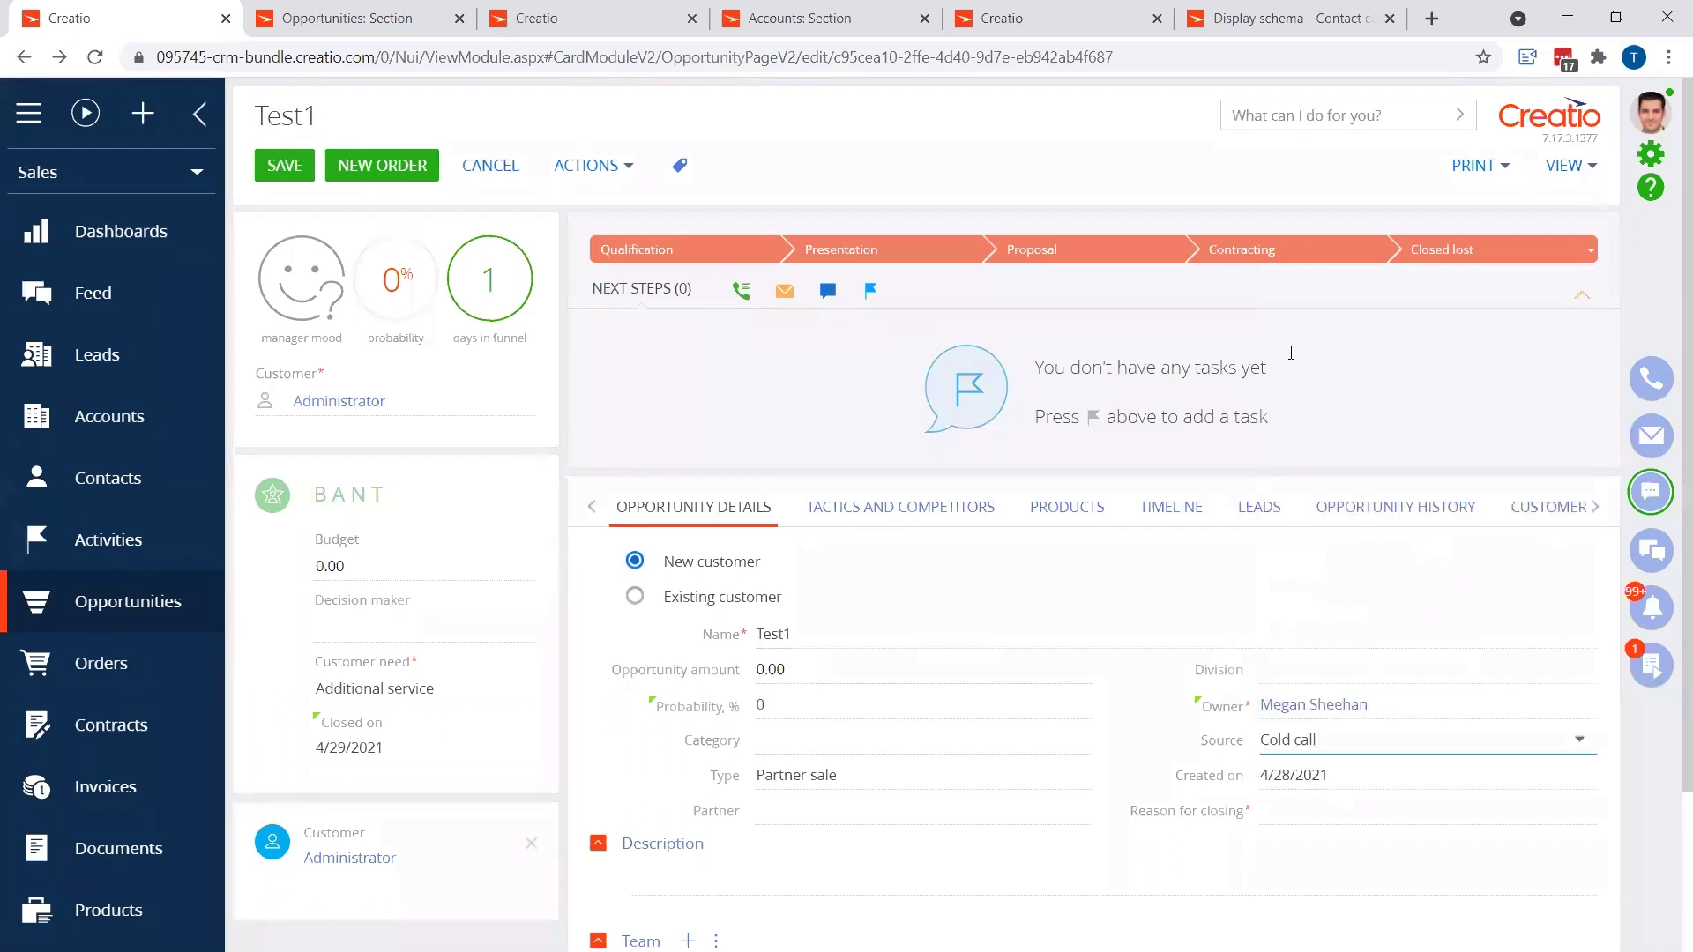
{"action": "left_click", "coordinate": [284, 166]}
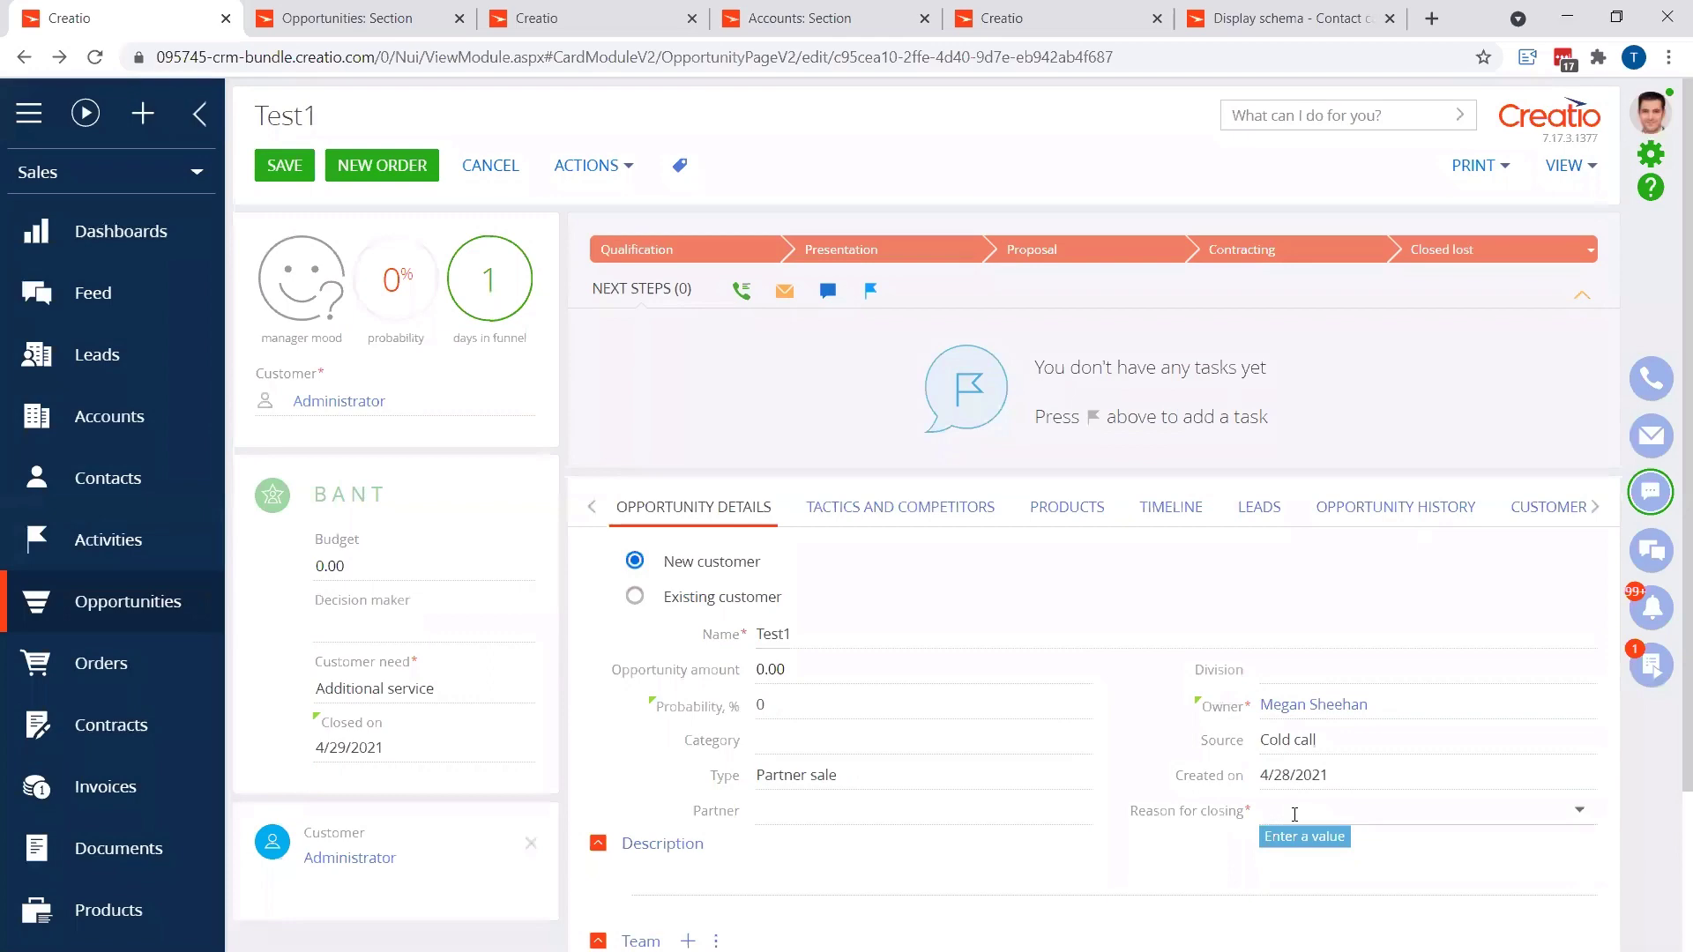
{"action": "left_click", "coordinate": [1296, 813]}
{"action": "left_click", "coordinate": [1310, 687]}
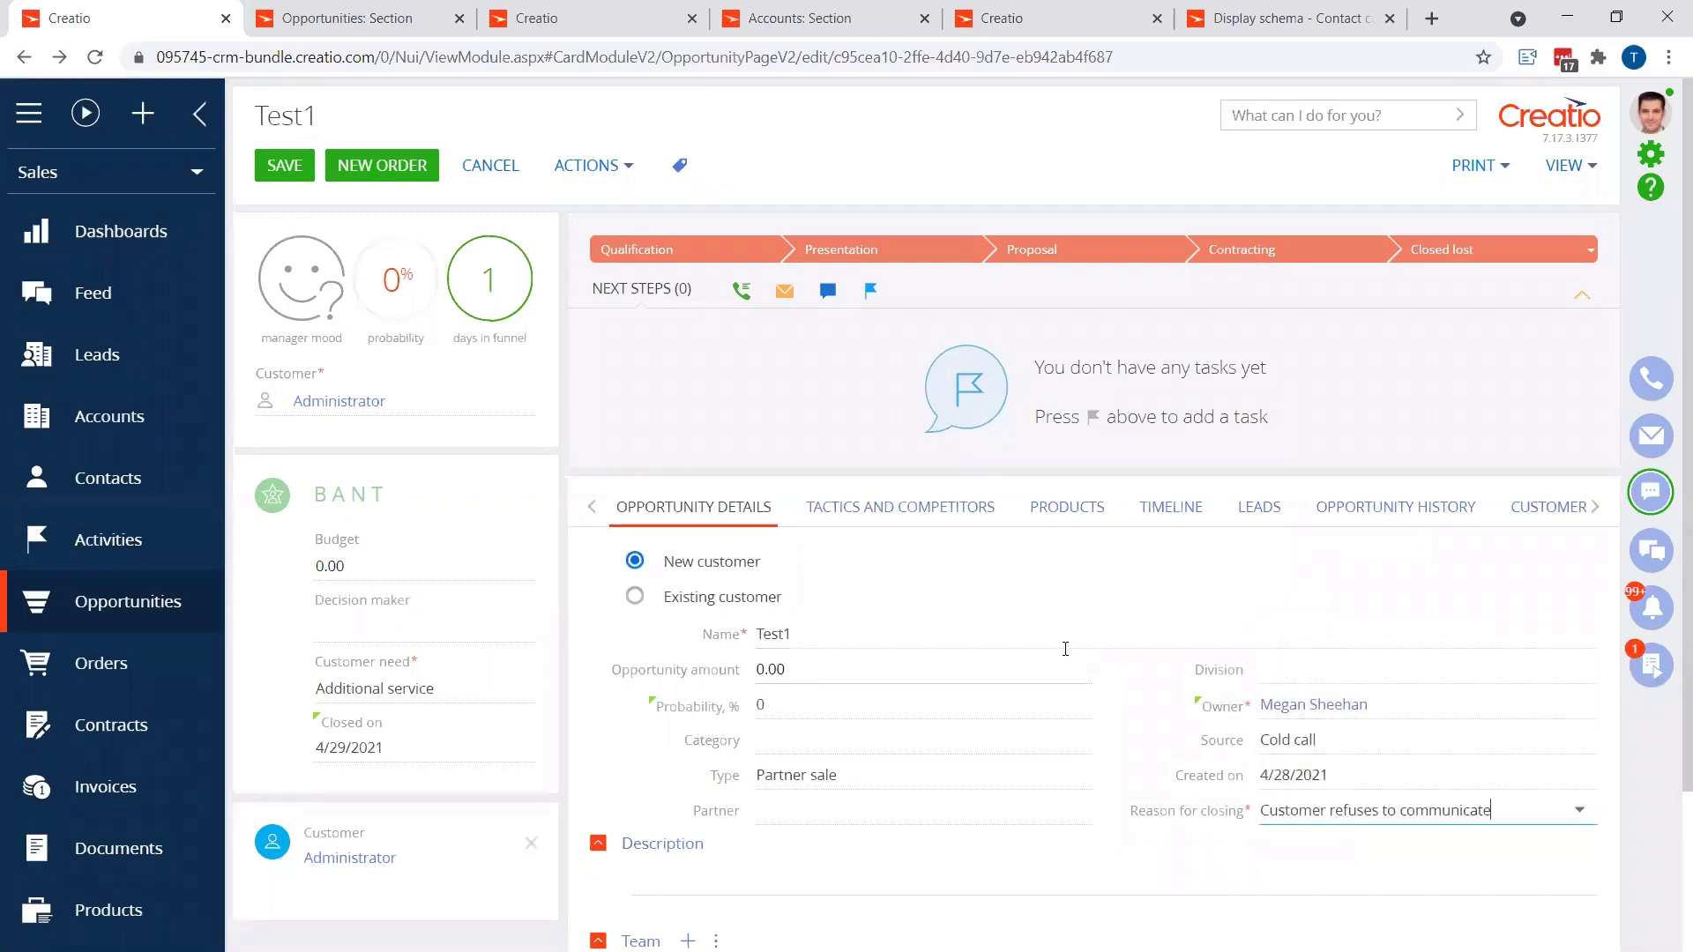
{"action": "left_click", "coordinate": [284, 165]}
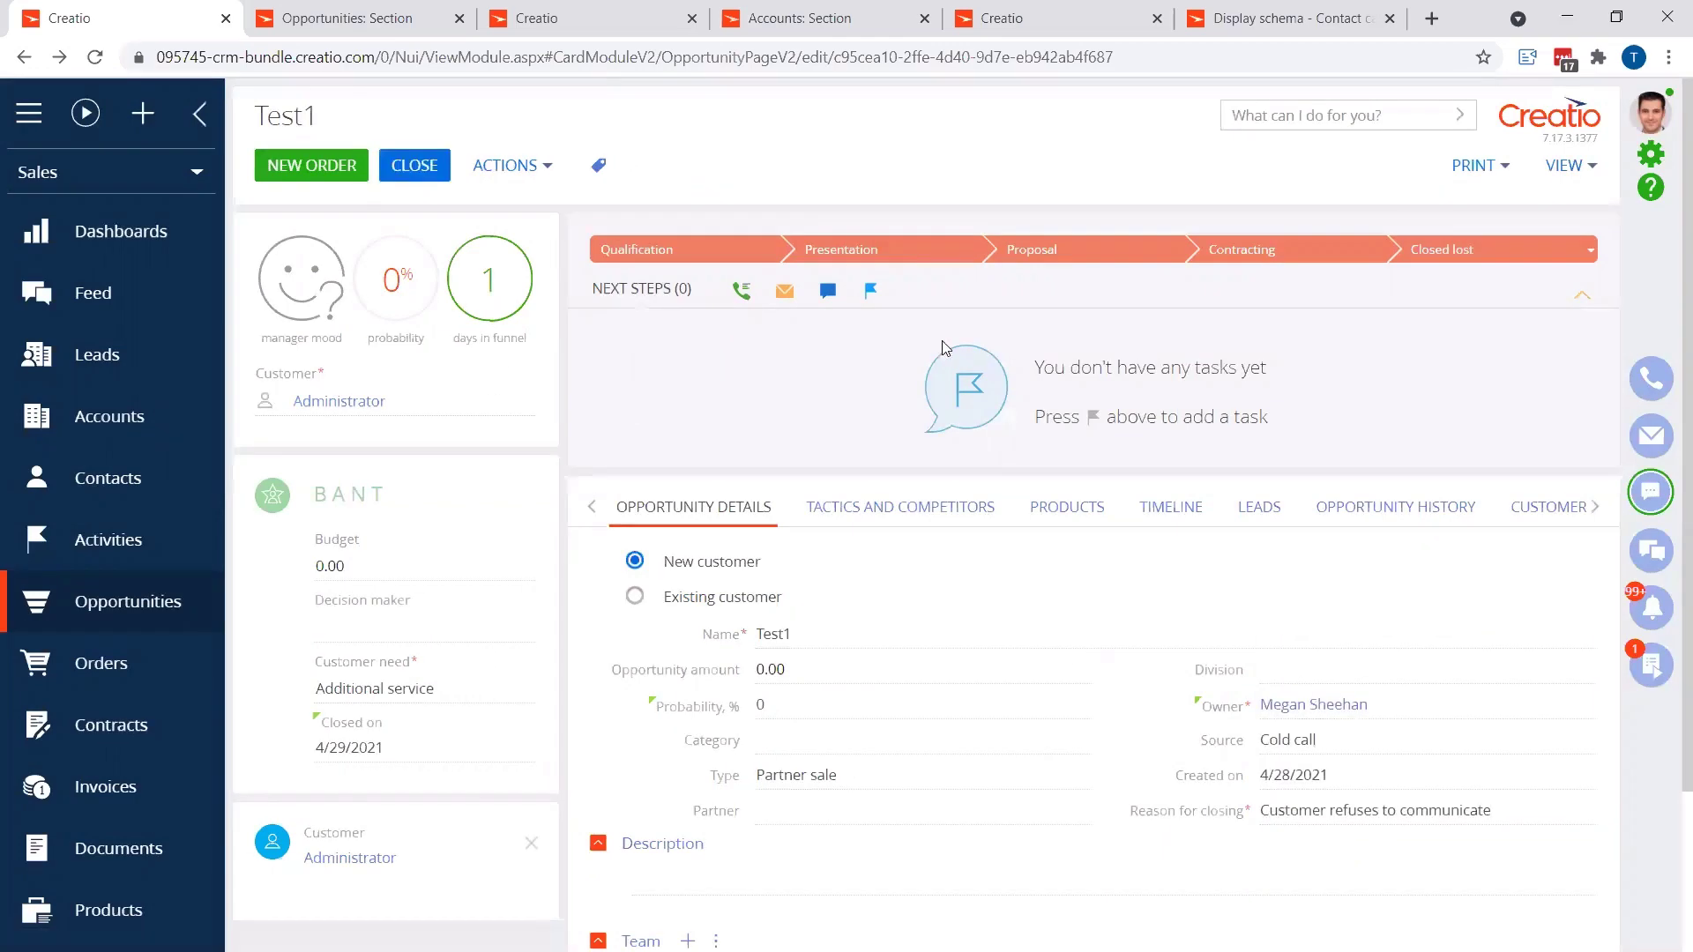
{"action": "left_click", "coordinate": [1252, 19]}
{"action": "left_click", "coordinate": [905, 112]}
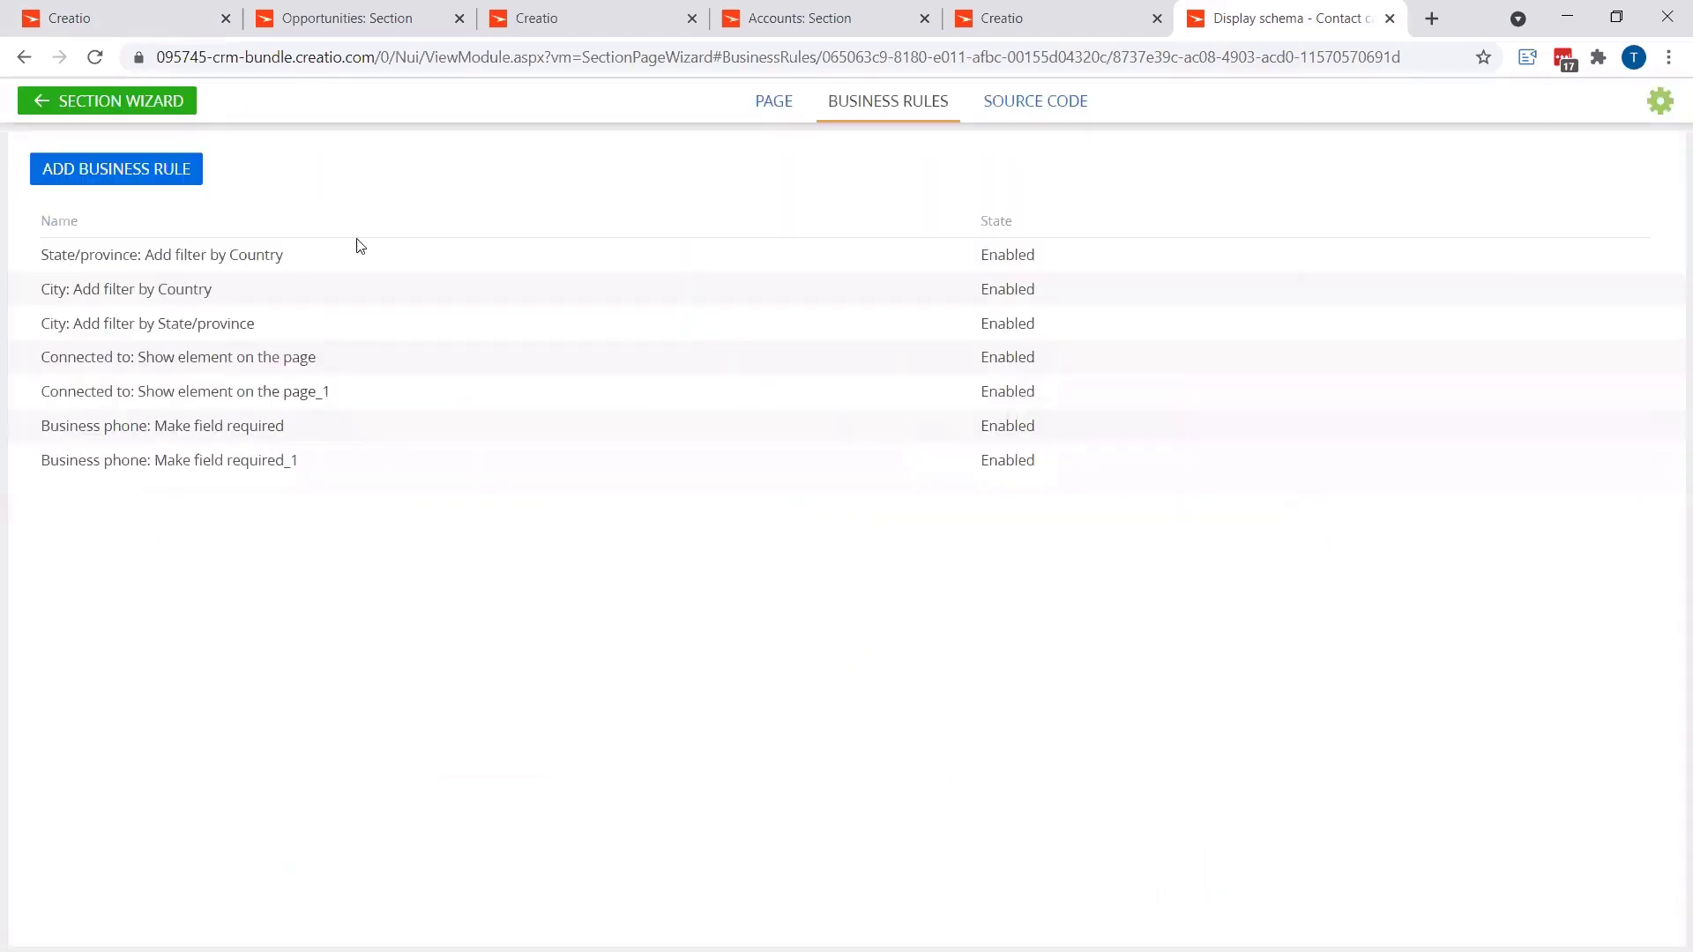
Step: Add a new, empty business rule for the Contact page
{"action": "left_click", "coordinate": [153, 173]}
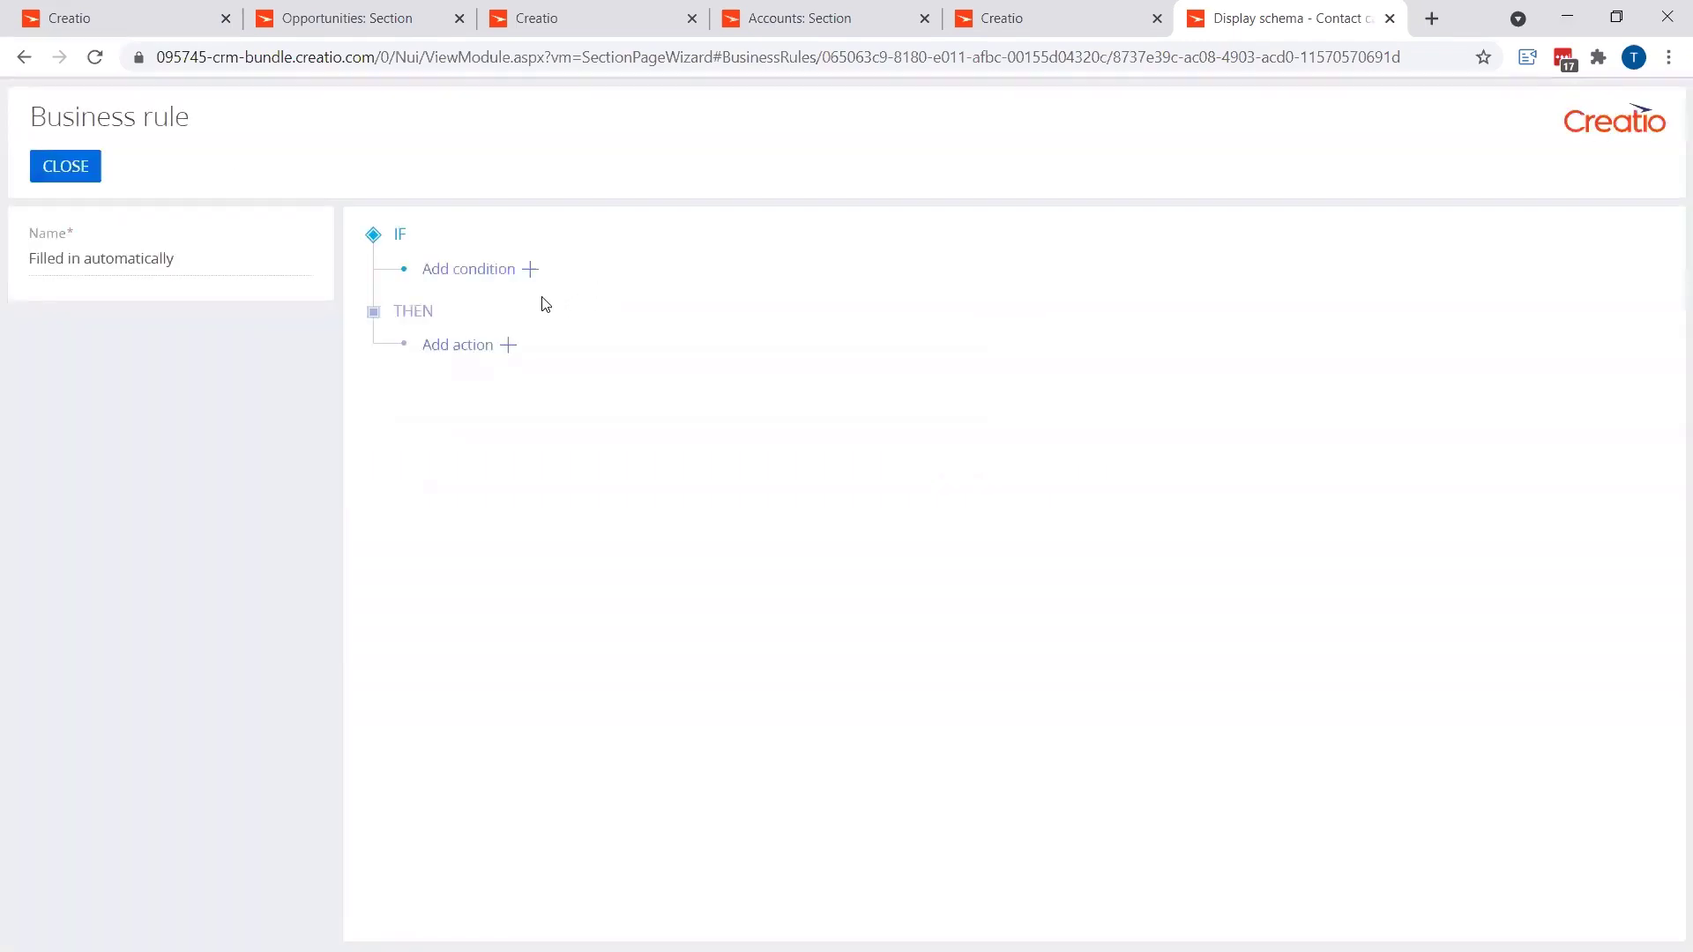
Step: Give the new rule the action Make field required: Email
{"action": "left_click", "coordinate": [508, 345]}
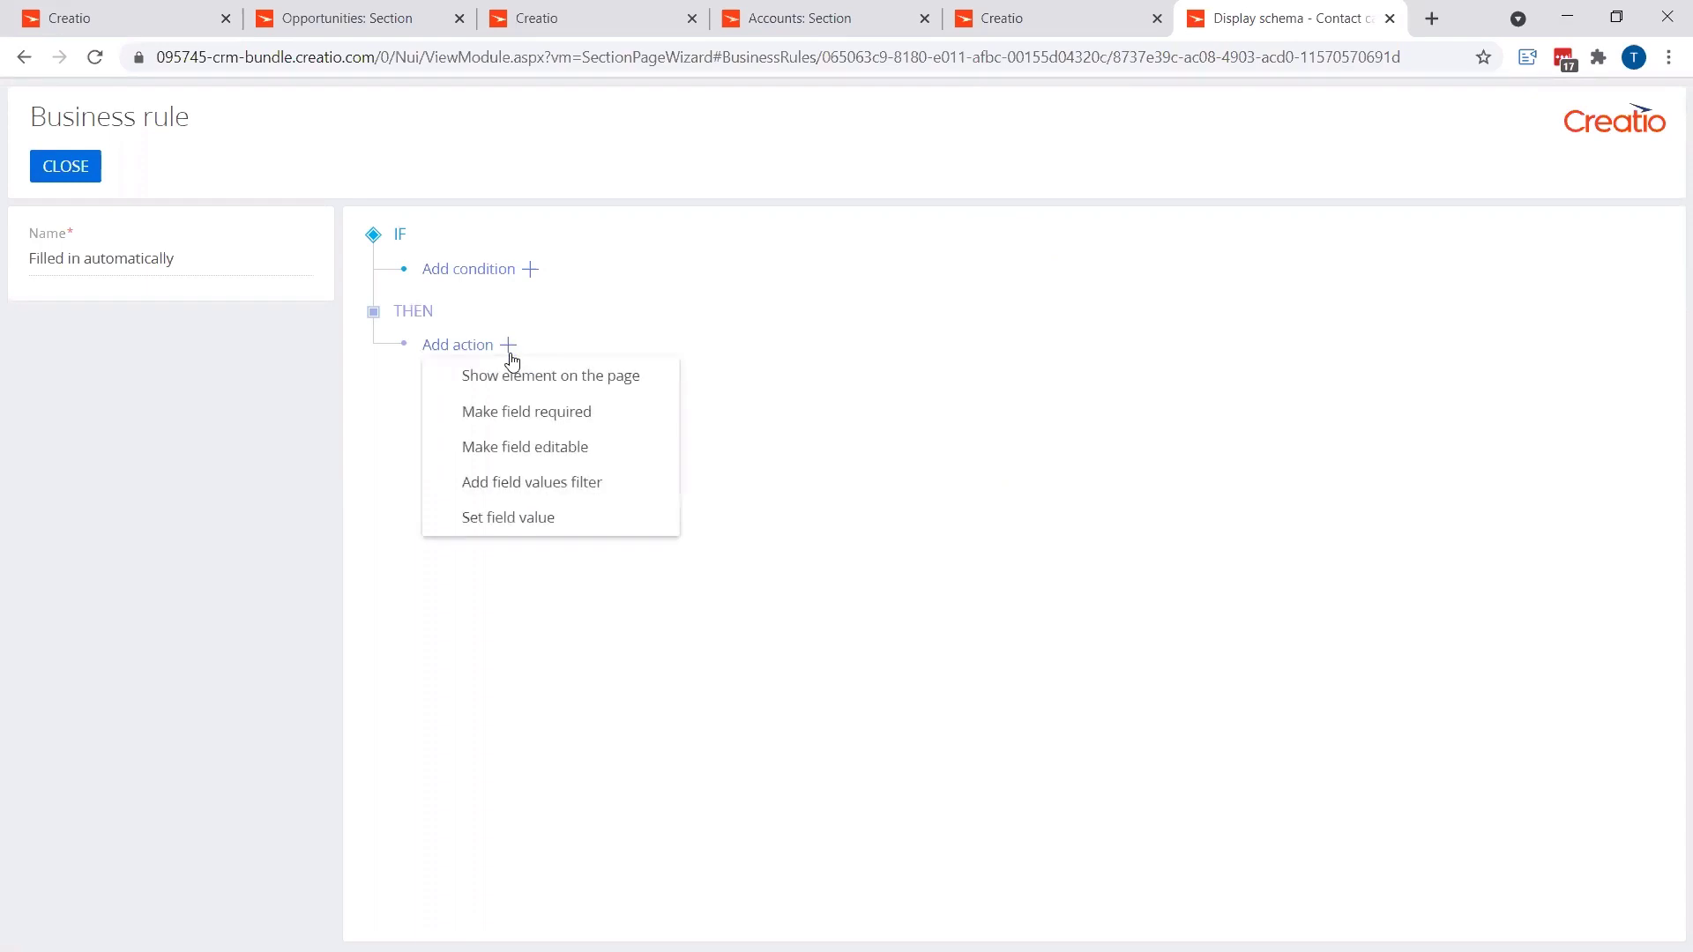
{"action": "left_click", "coordinate": [544, 418]}
{"action": "left_click", "coordinate": [1376, 377]}
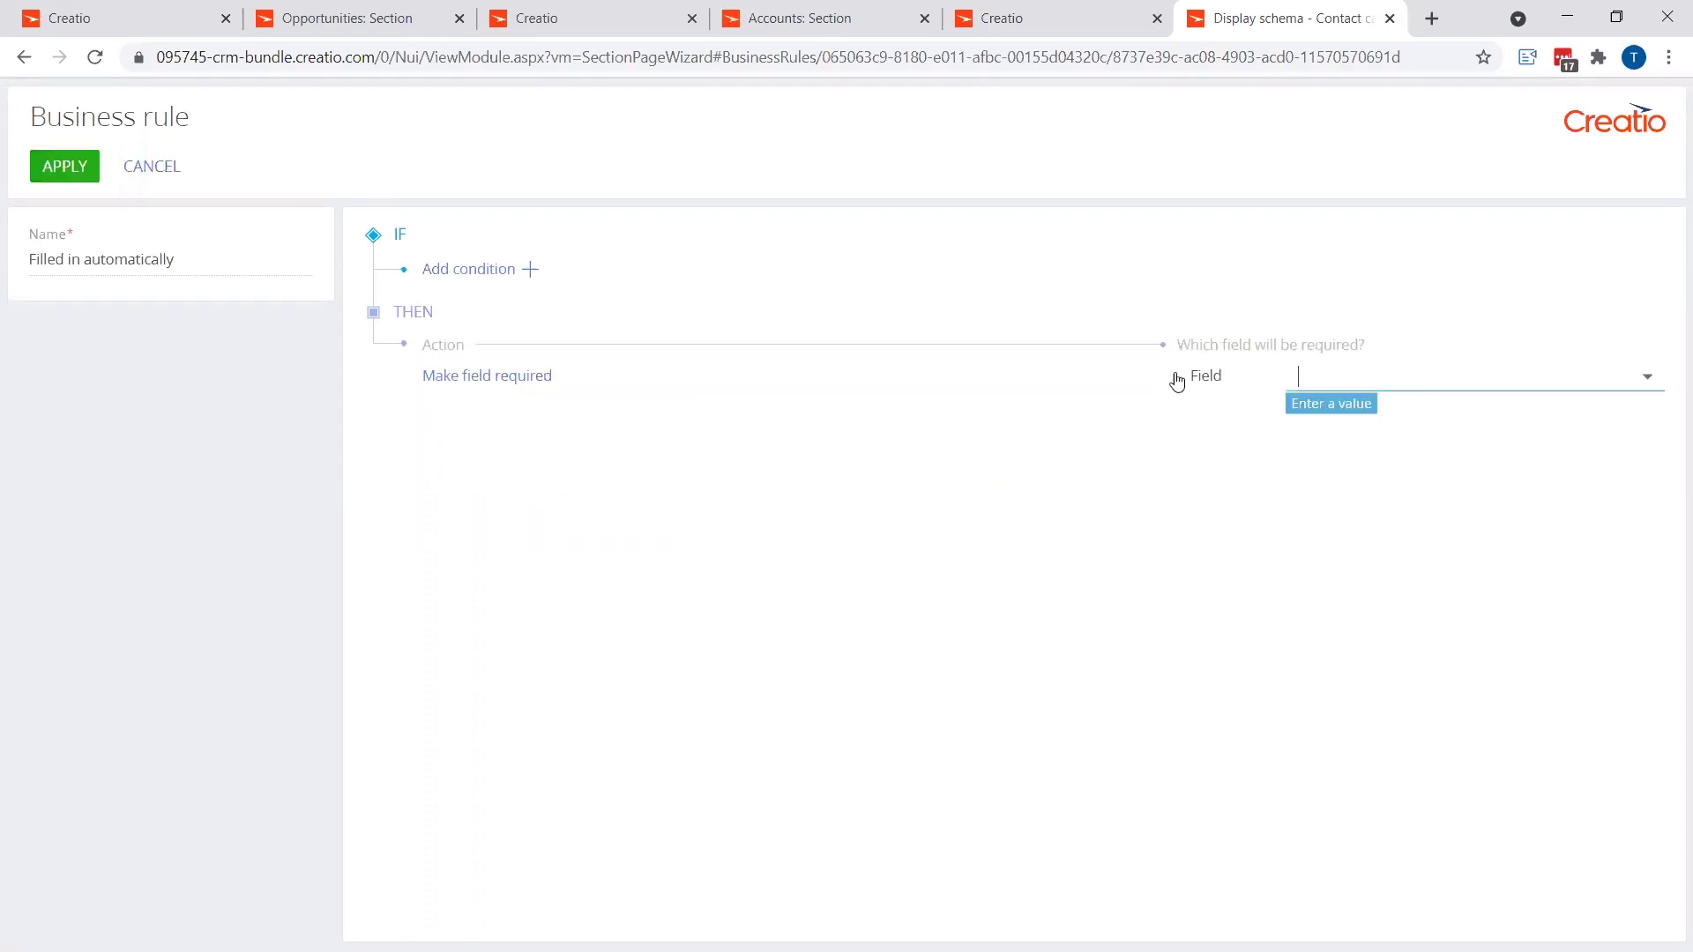
{"action": "type", "text": "em"}
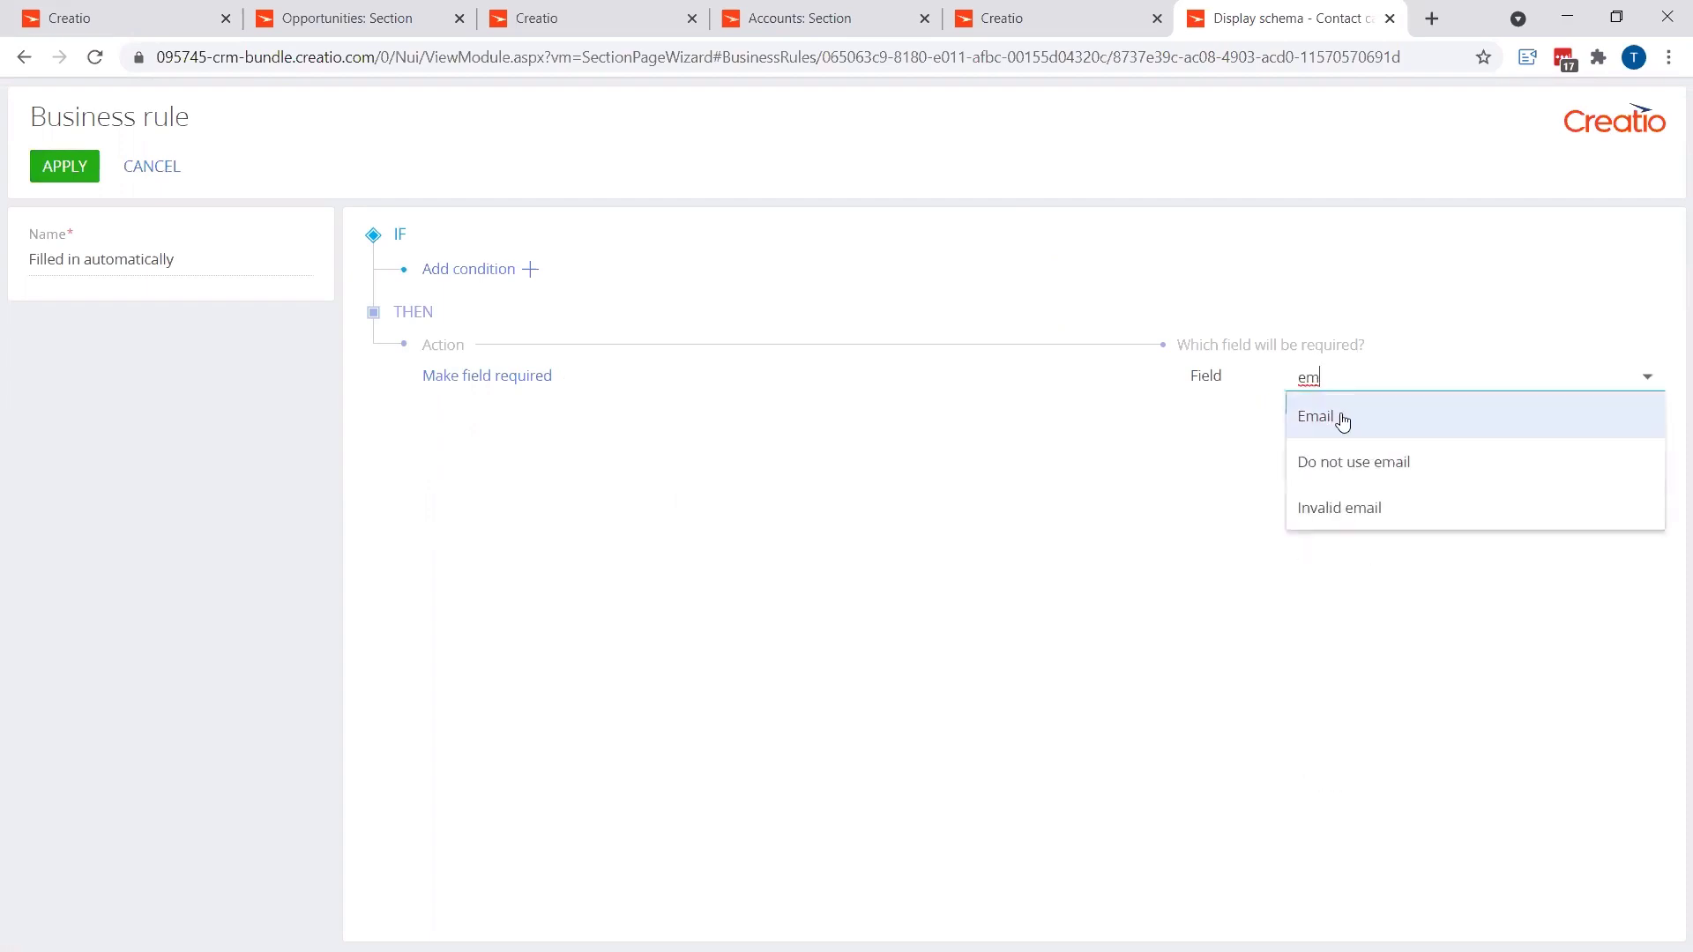
{"action": "left_click", "coordinate": [1340, 417]}
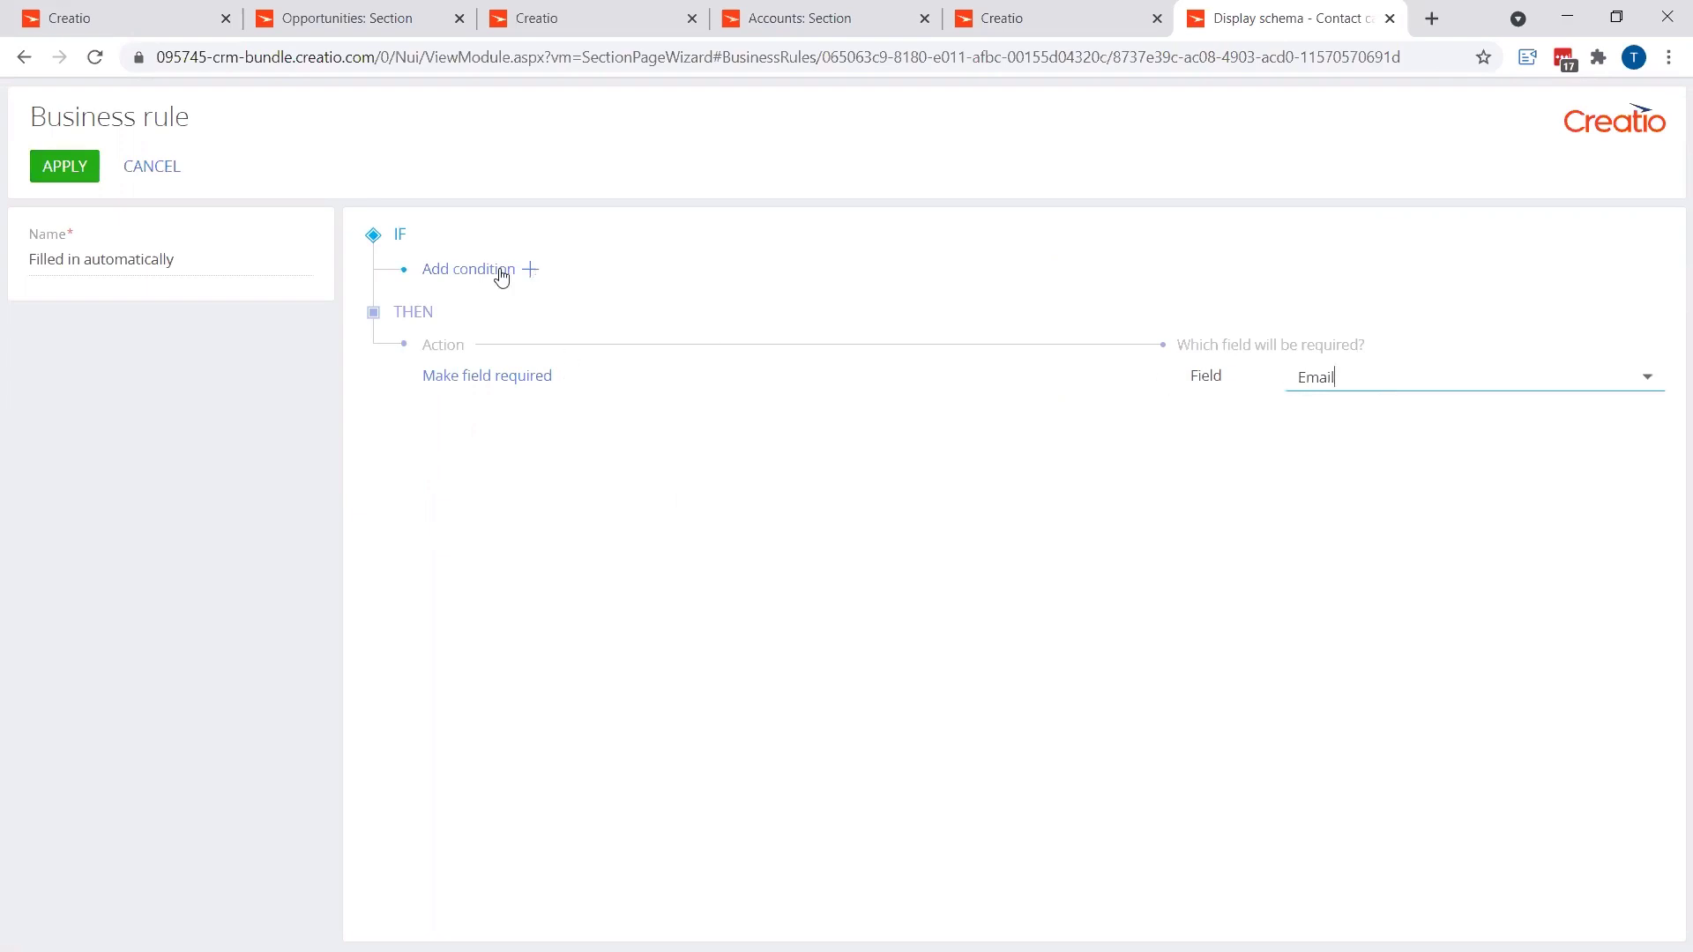
Step: Add conditions: Business phone is not filled in and Mobile phone is not filled in
{"action": "left_click", "coordinate": [531, 271]}
{"action": "left_click", "coordinate": [587, 270]}
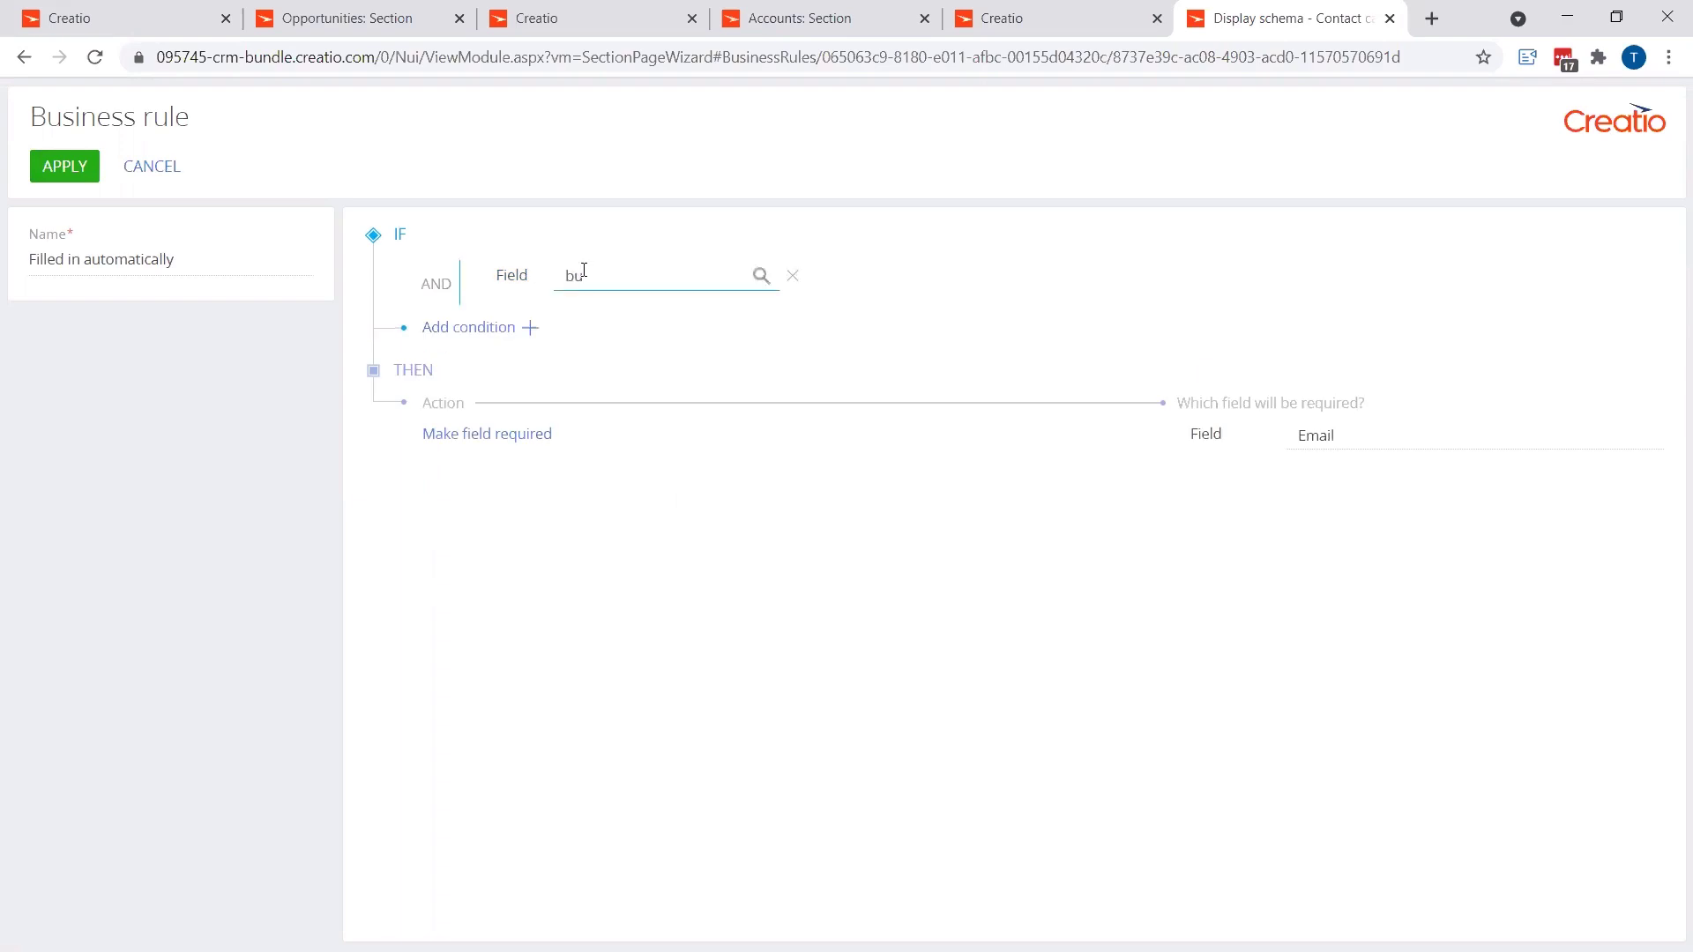
{"action": "left_click", "coordinate": [607, 313]}
{"action": "left_click", "coordinate": [796, 286]}
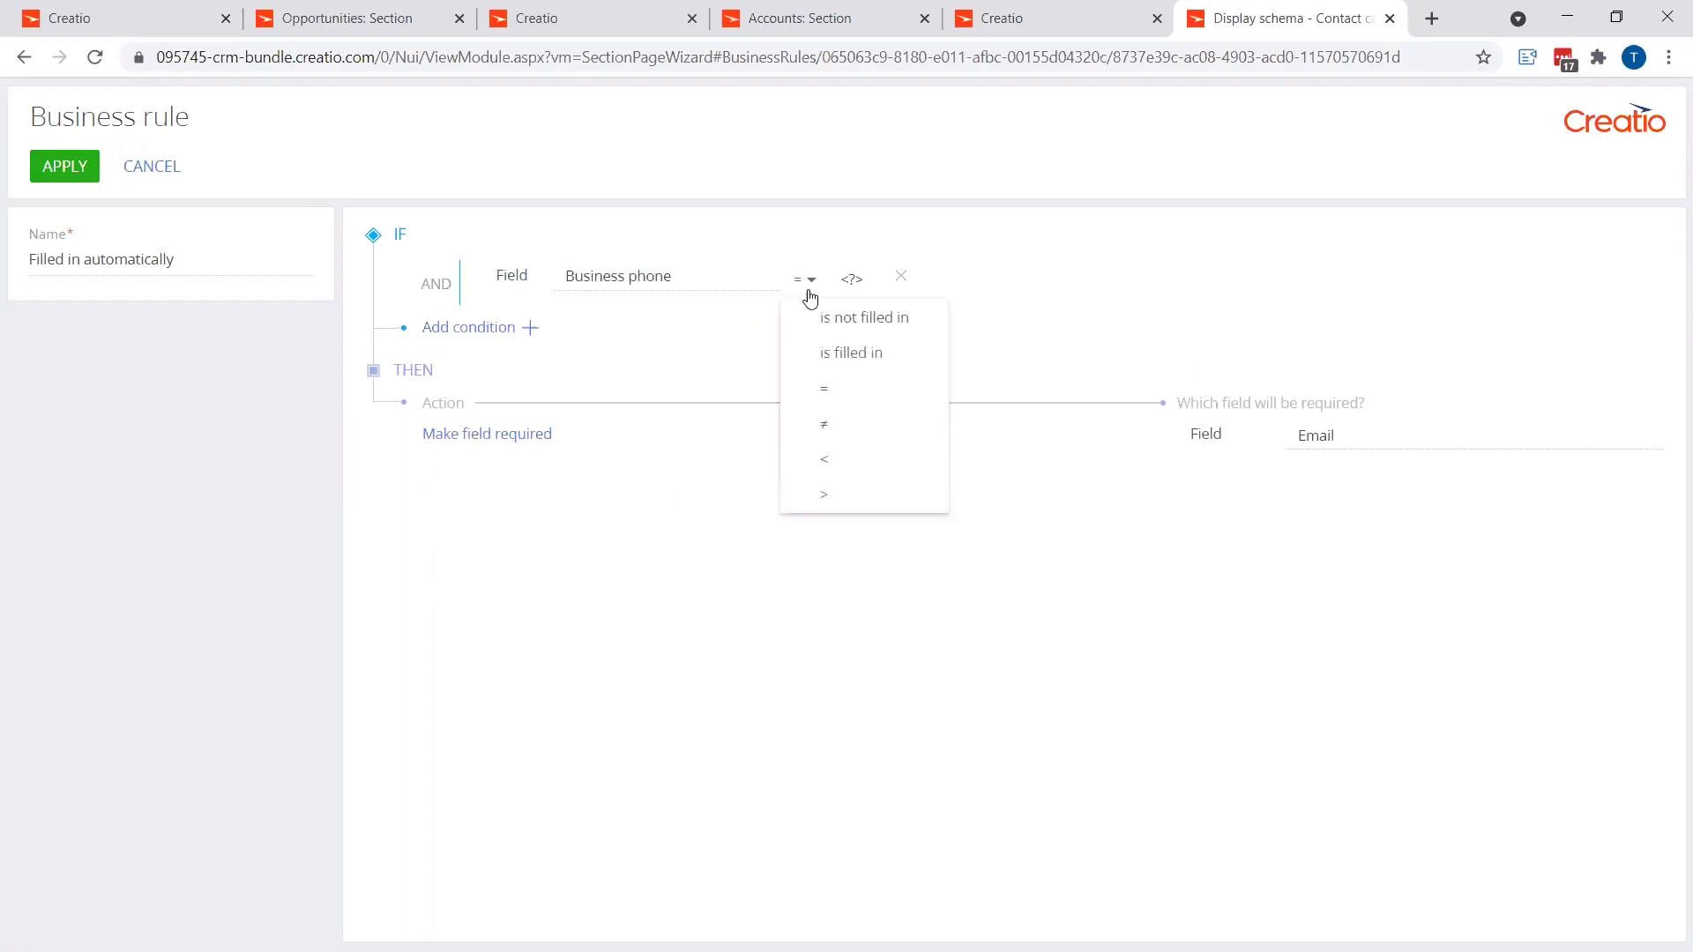
{"action": "left_click", "coordinate": [846, 318]}
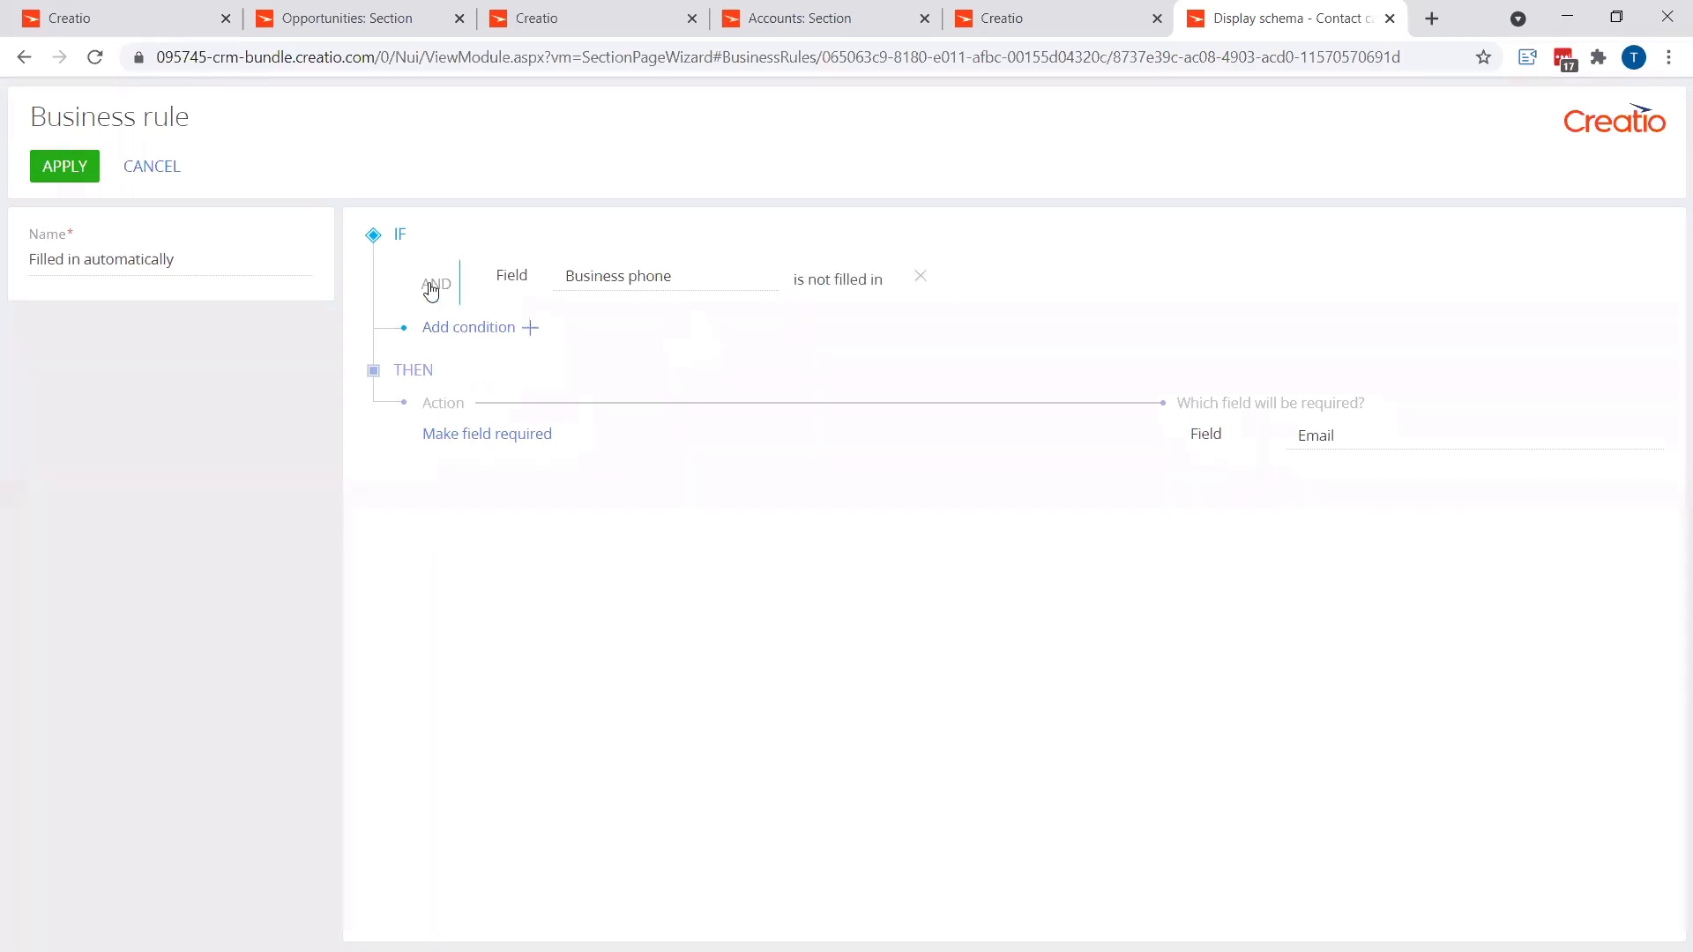
{"action": "left_click", "coordinate": [528, 328]}
{"action": "left_click", "coordinate": [640, 322]}
{"action": "type", "text": "mob"}
{"action": "left_click", "coordinate": [776, 360]}
{"action": "left_click", "coordinate": [803, 326]}
{"action": "left_click", "coordinate": [832, 379]}
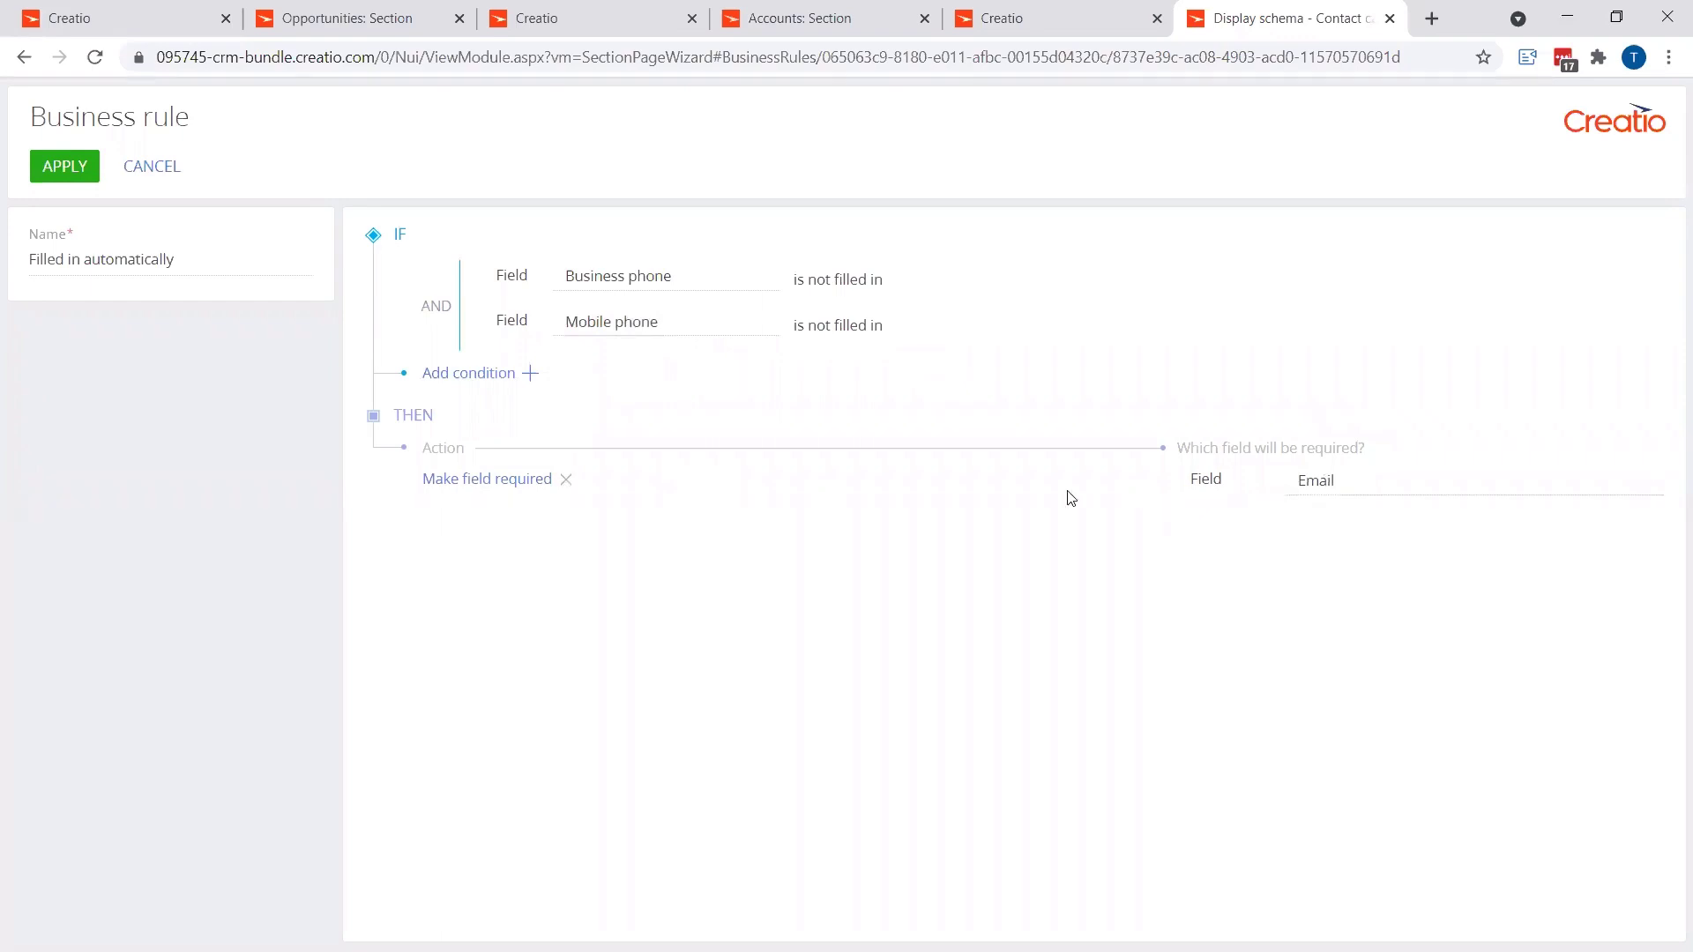
Step: Keep the two conditions joined by AND and apply the Email rule
{"action": "left_click", "coordinate": [439, 311]}
{"action": "left_click", "coordinate": [432, 310]}
{"action": "left_click", "coordinate": [61, 167]}
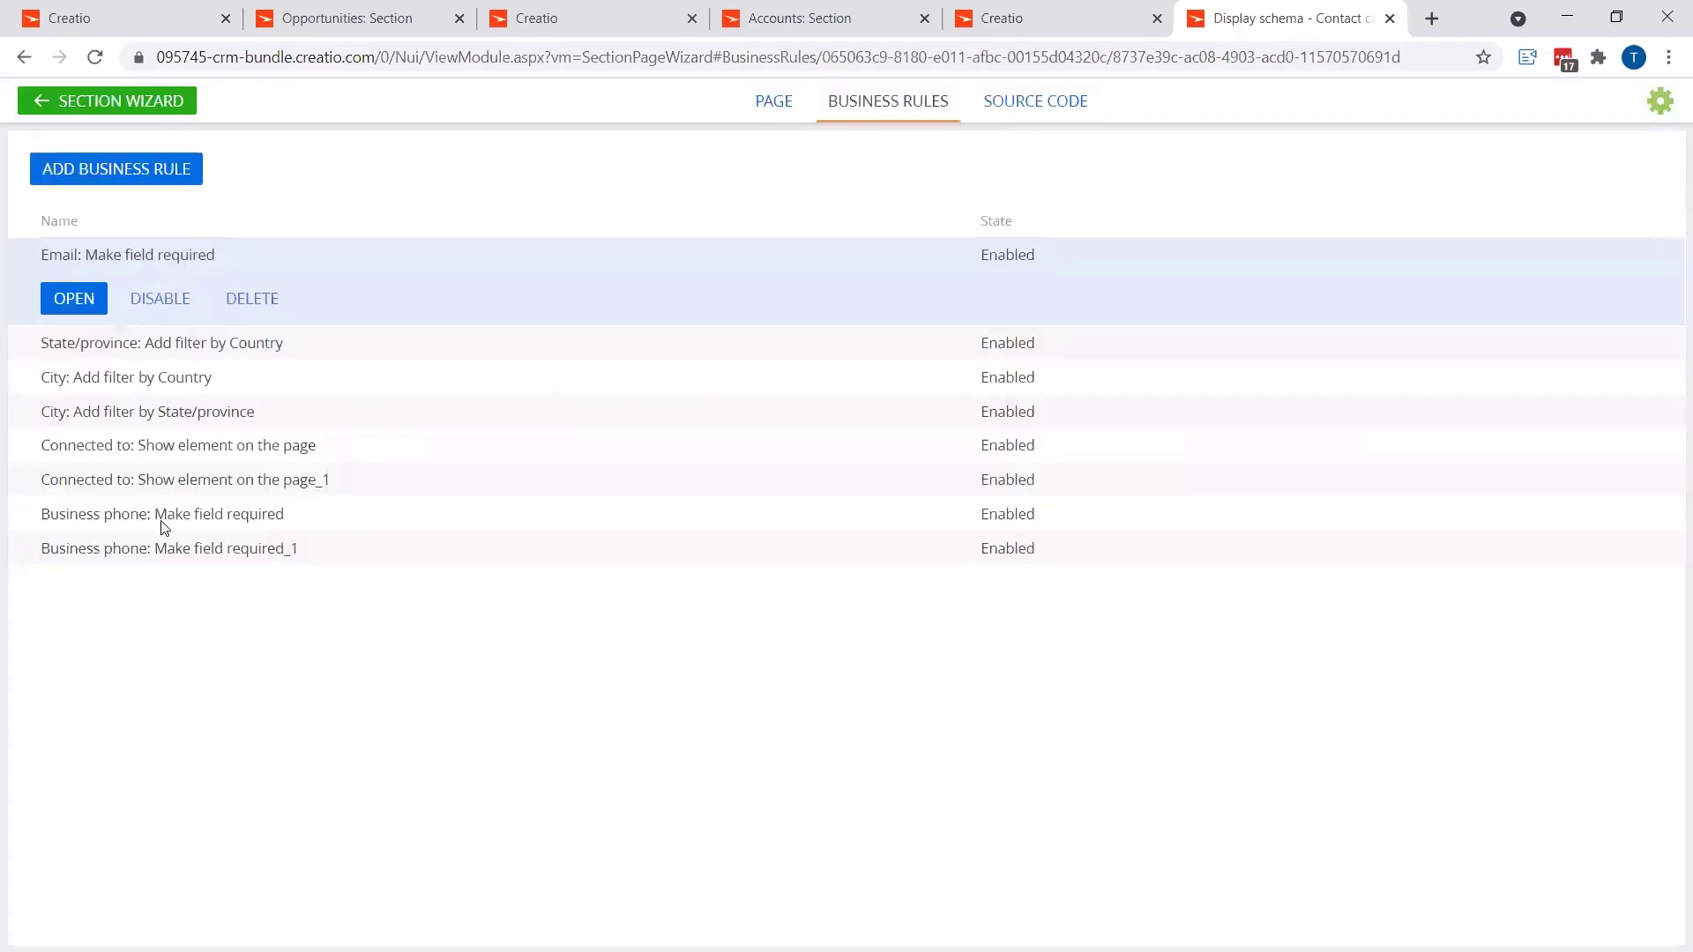
{"action": "left_click", "coordinate": [251, 519]}
Step: Review the Business phone required rule, then open Business phone: Make field required_1
{"action": "left_click", "coordinate": [74, 499]}
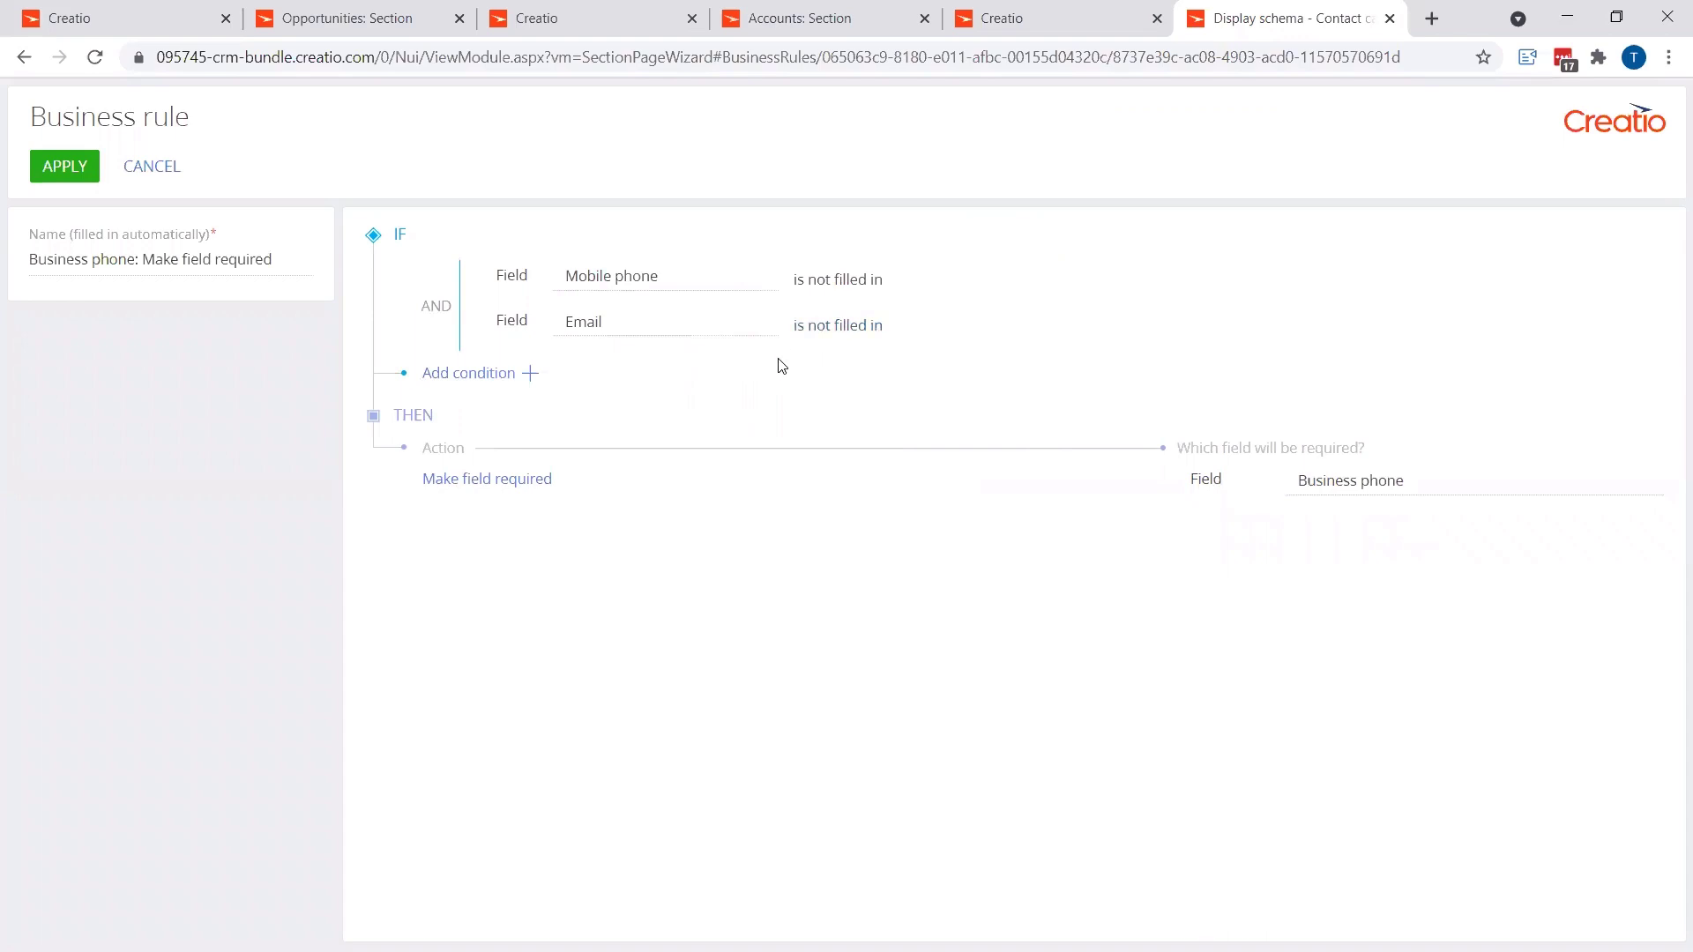
{"action": "left_click", "coordinate": [81, 181]}
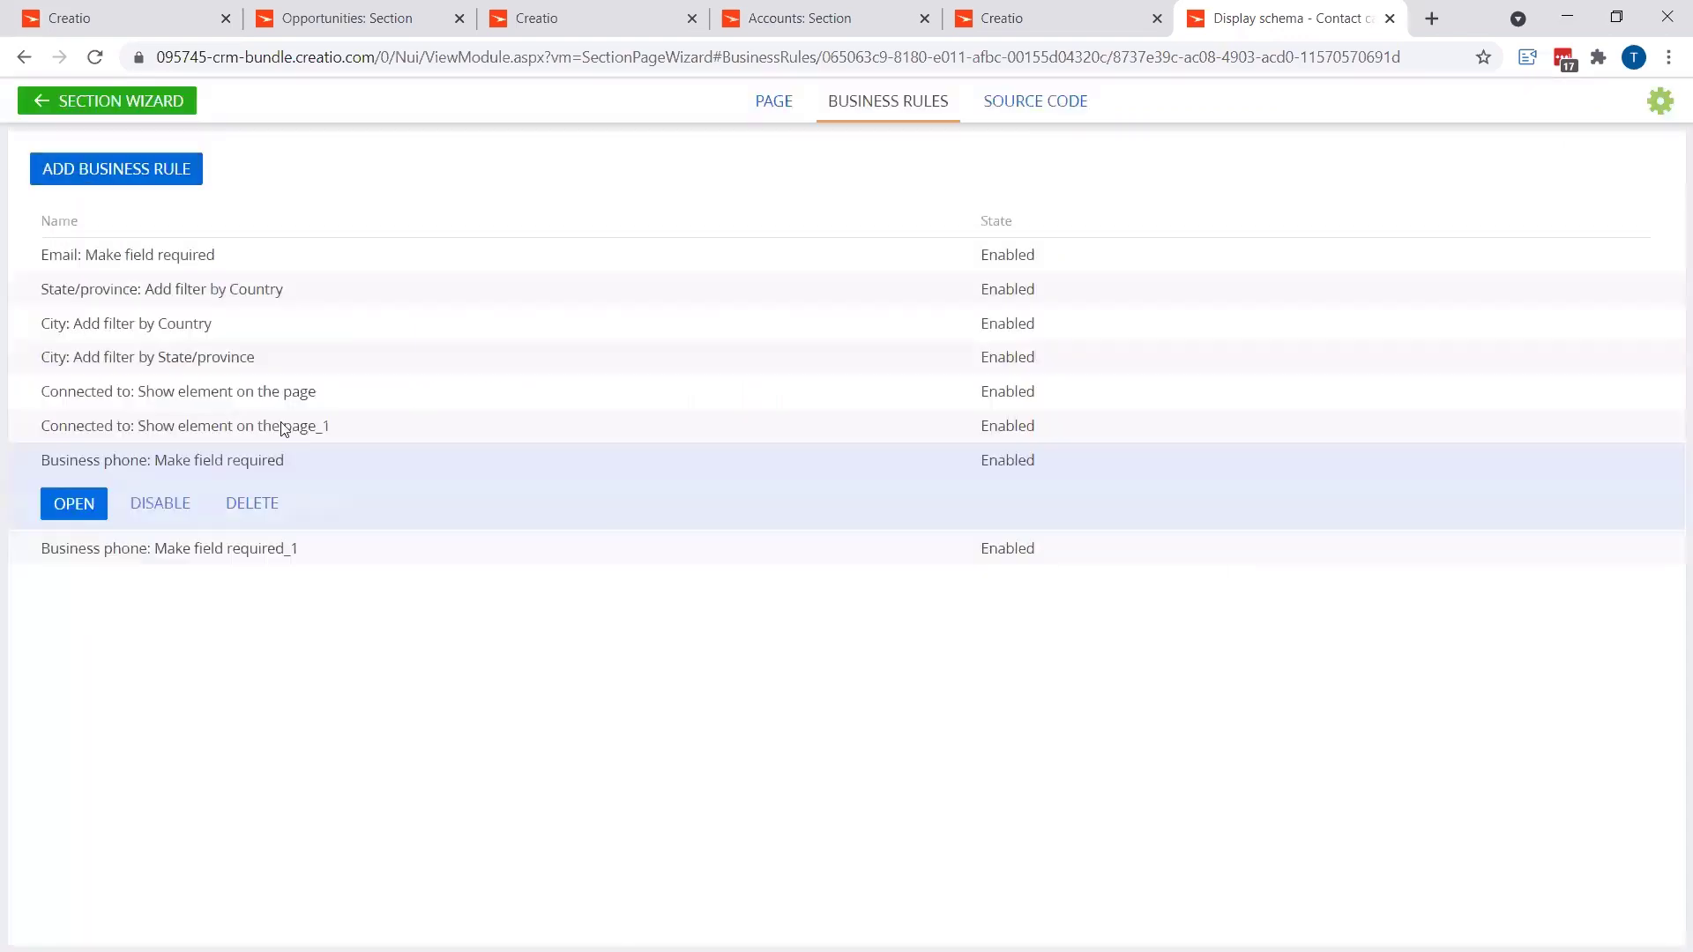
{"action": "left_click", "coordinate": [186, 550]}
{"action": "left_click", "coordinate": [57, 548]}
Step: Make Mobile phone the required field, with the first condition Business phone not filled in, and apply
{"action": "left_click", "coordinate": [1408, 482]}
{"action": "type", "text": "mob"}
{"action": "left_click", "coordinate": [1349, 531]}
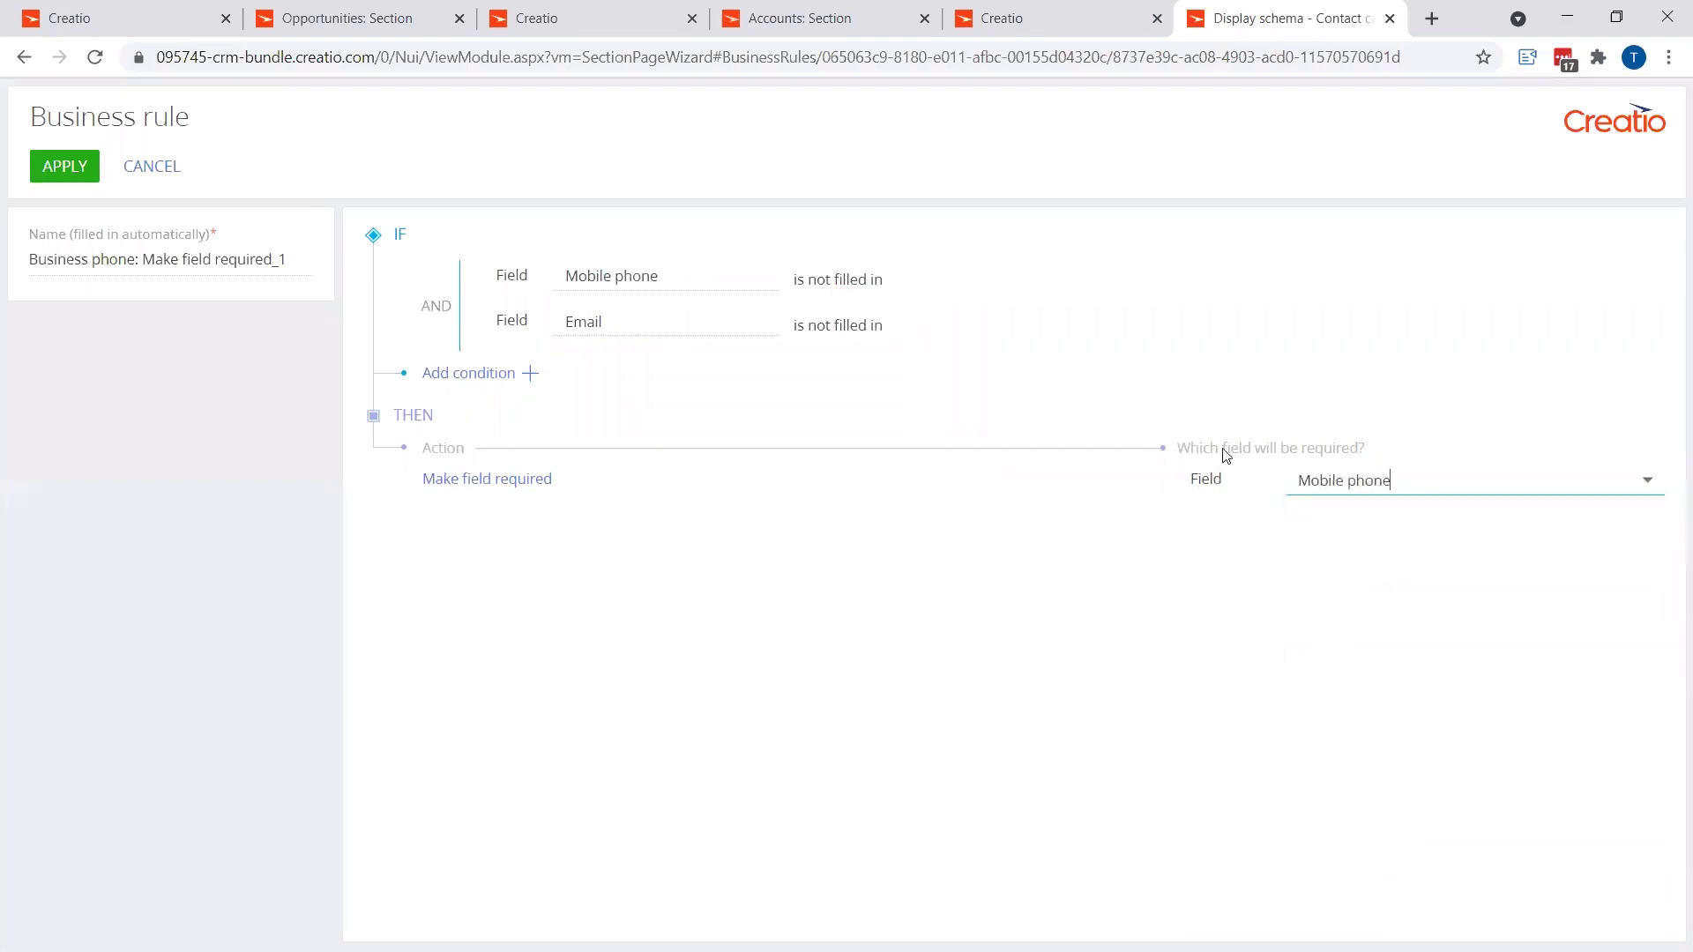
{"action": "left_click", "coordinate": [674, 275]}
{"action": "type", "text": "bus"}
{"action": "left_click", "coordinate": [715, 312]}
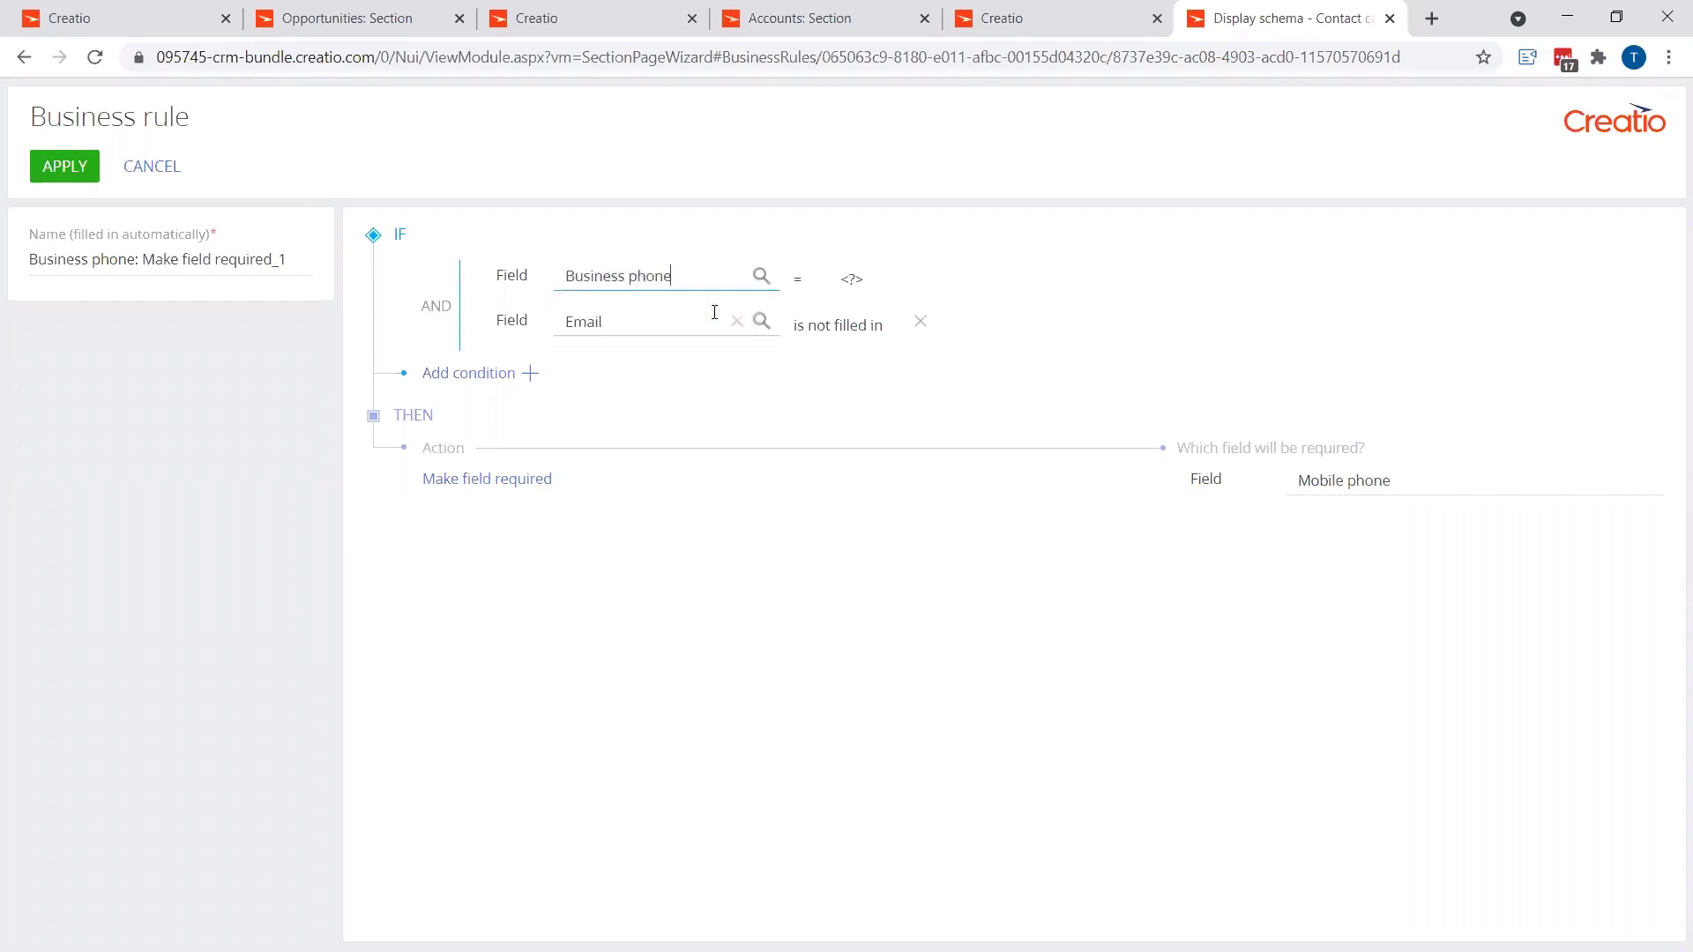
{"action": "left_click", "coordinate": [809, 280]}
{"action": "left_click", "coordinate": [827, 318]}
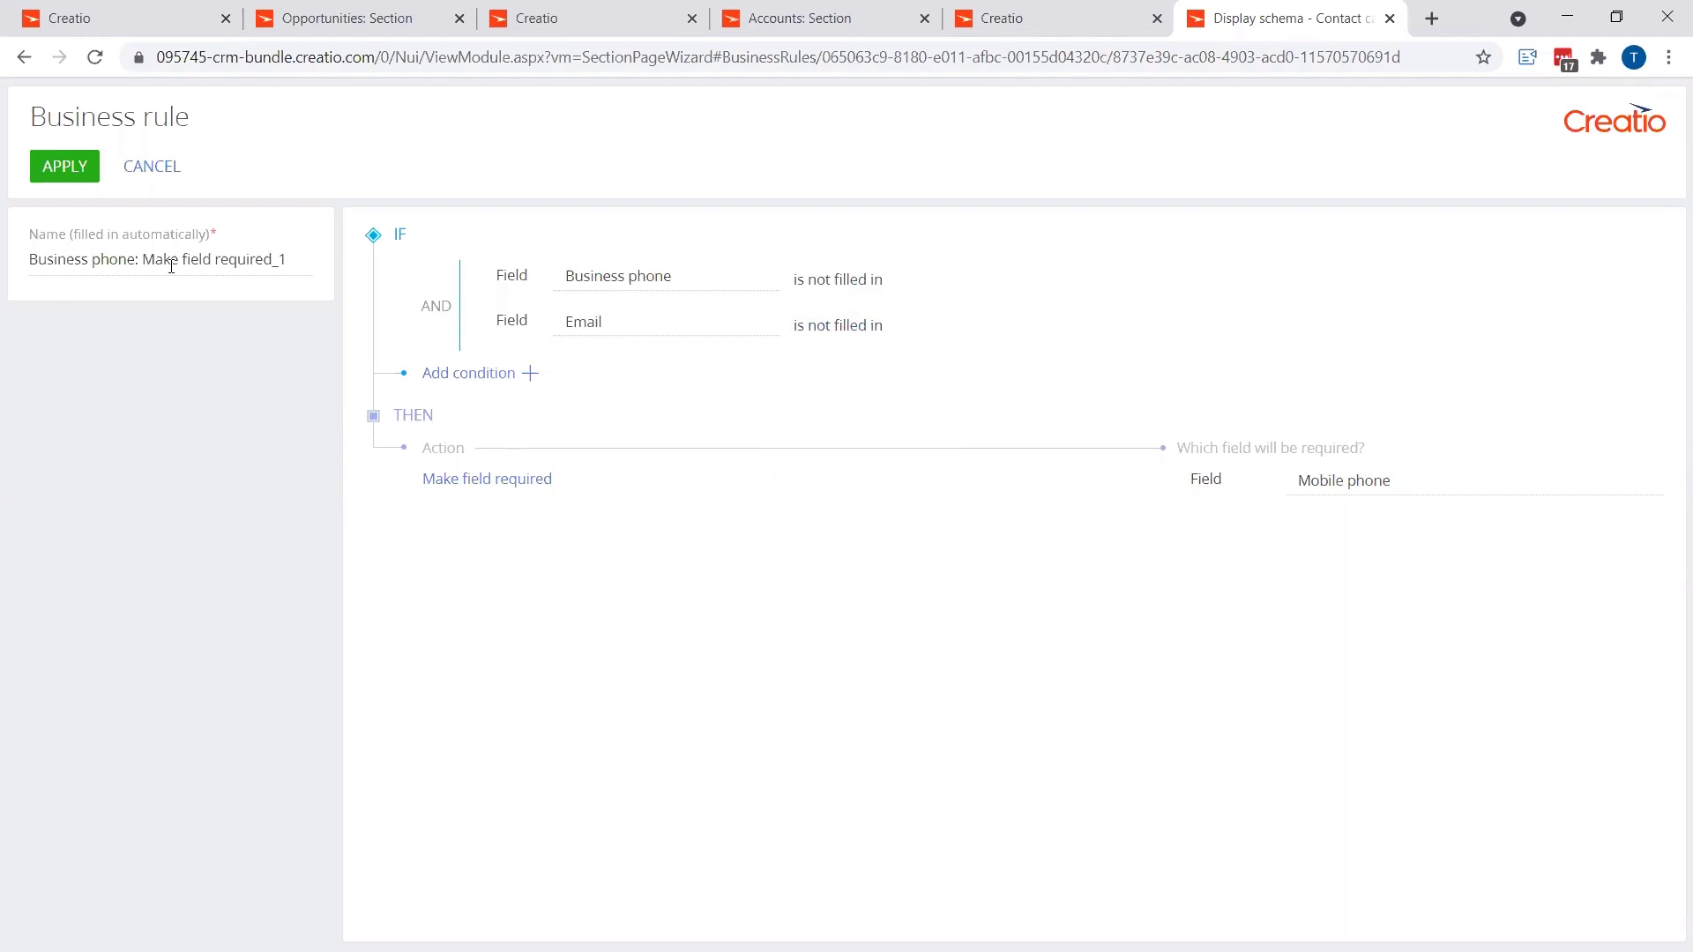
{"action": "left_click", "coordinate": [79, 169]}
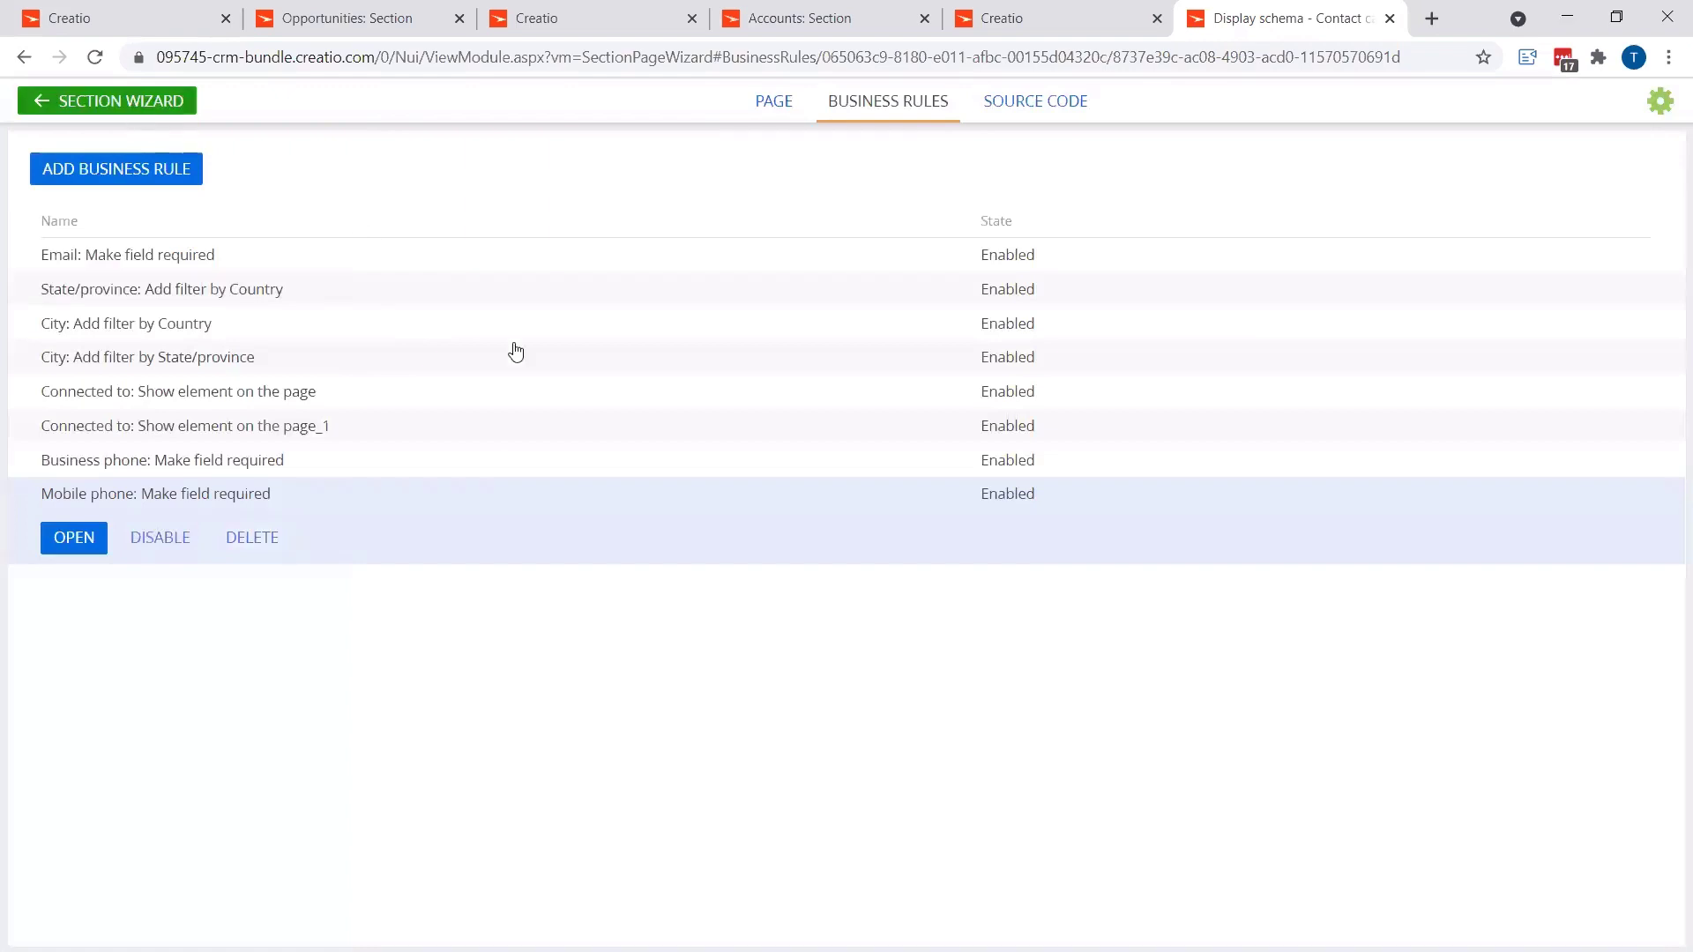
Step: Save the Contacts section wizard changes and switch to the contact record tab
{"action": "key", "text": "alt+Left"}
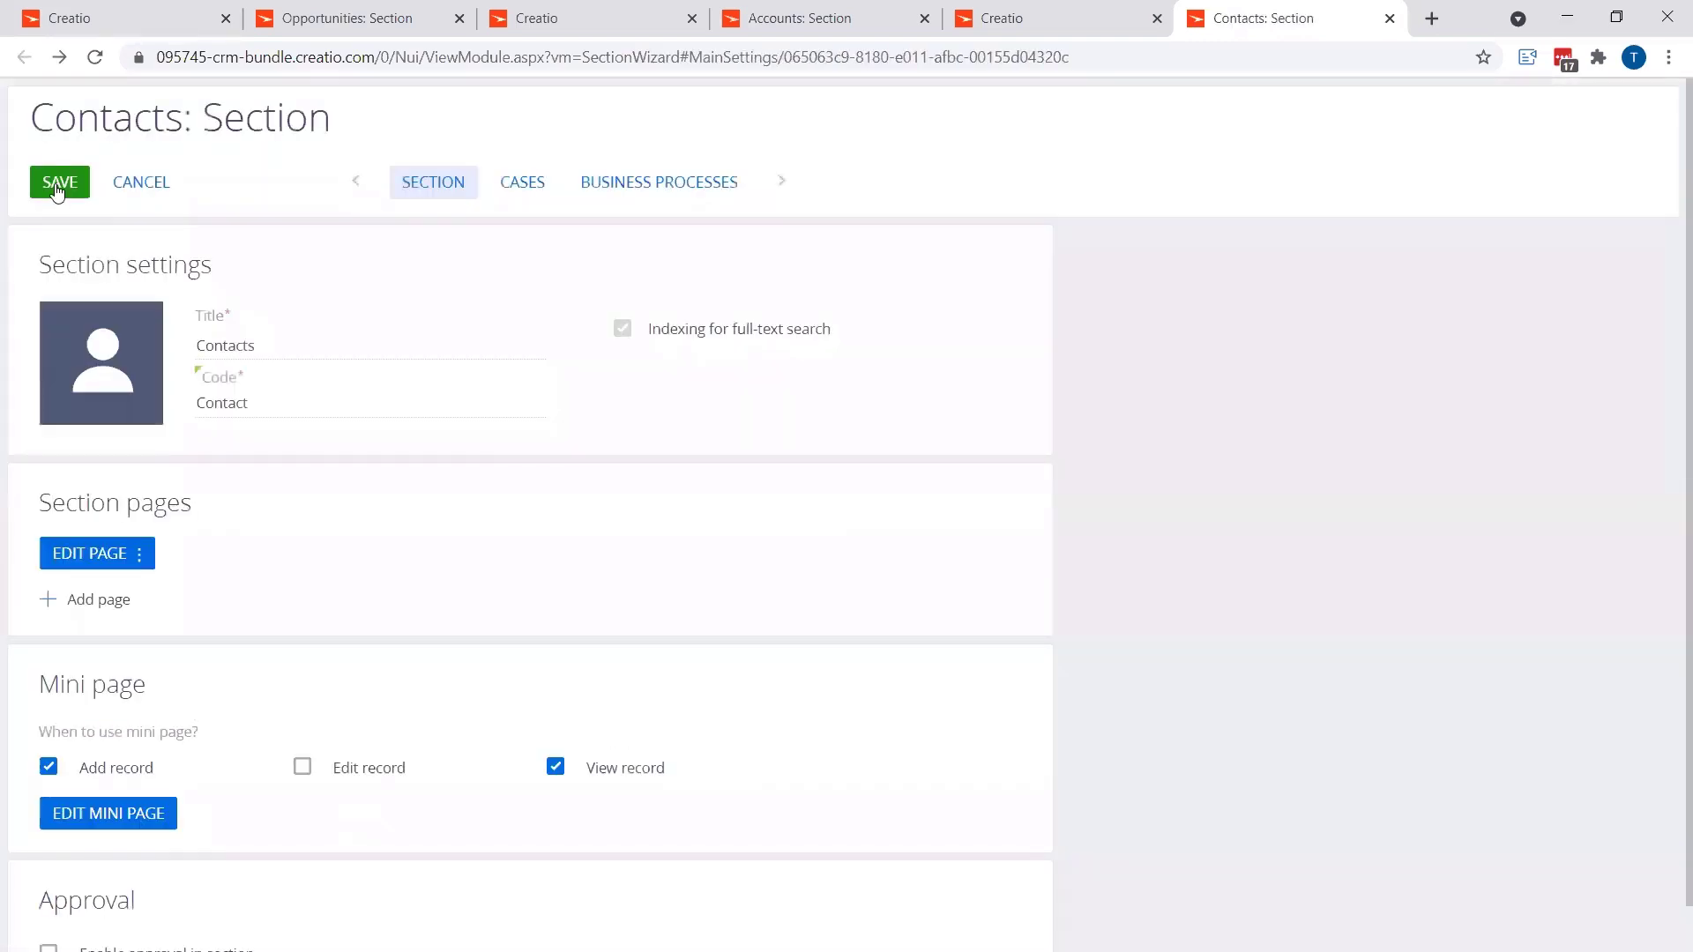
{"action": "left_click", "coordinate": [58, 186]}
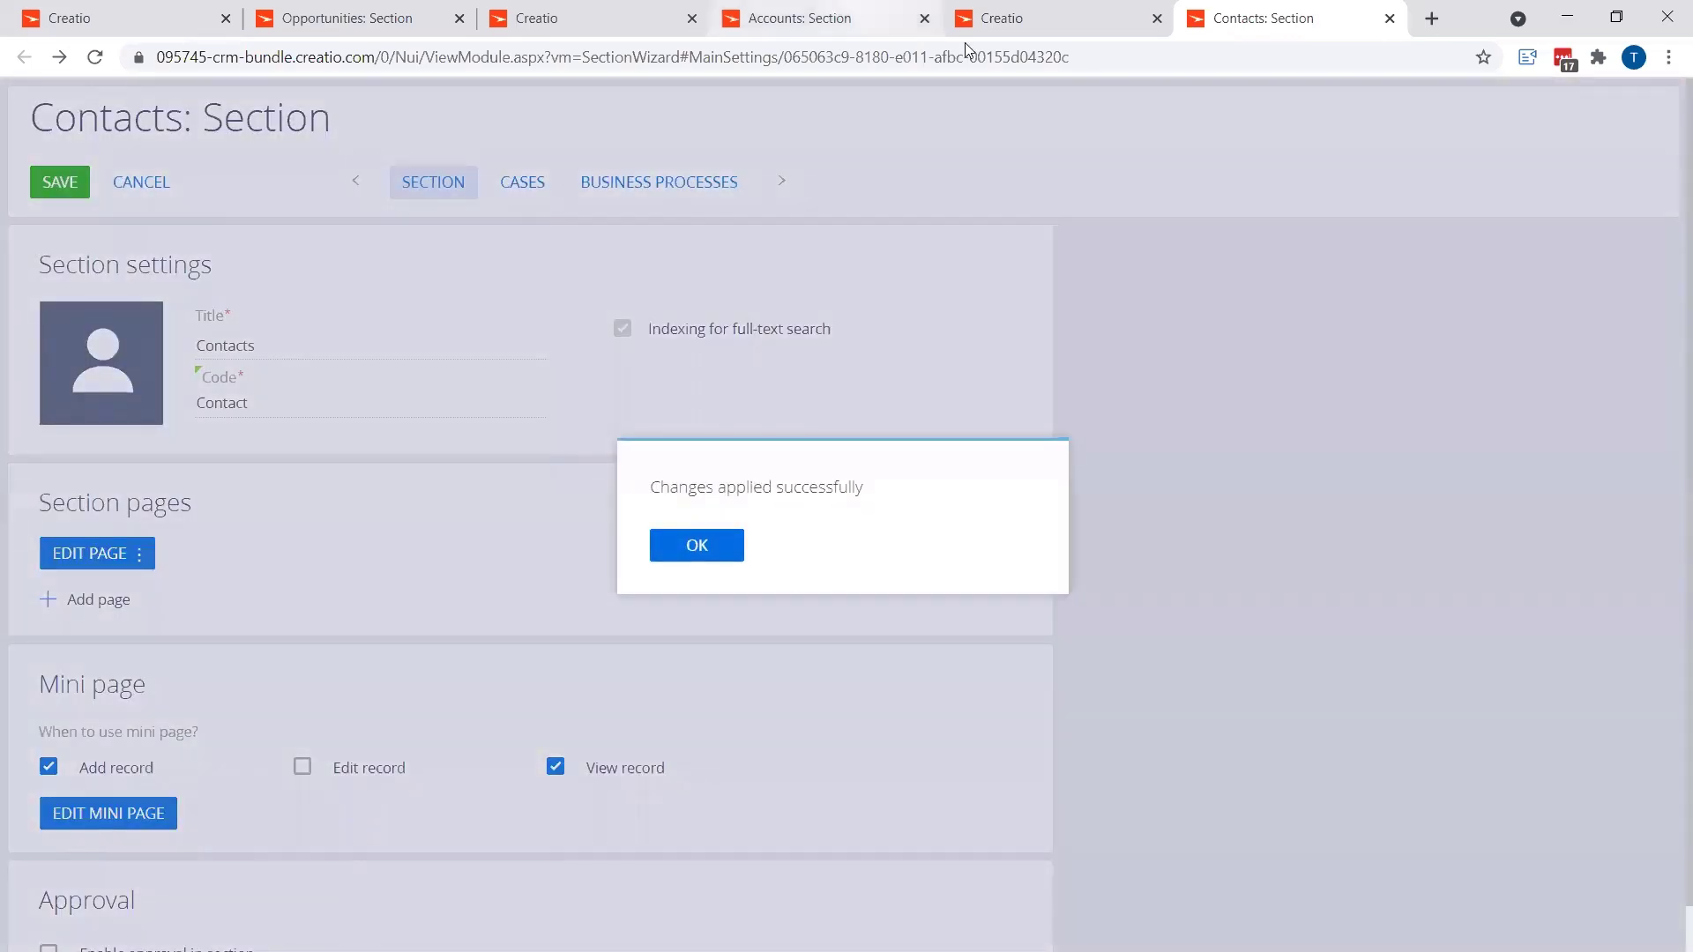
{"action": "left_click", "coordinate": [1058, 18]}
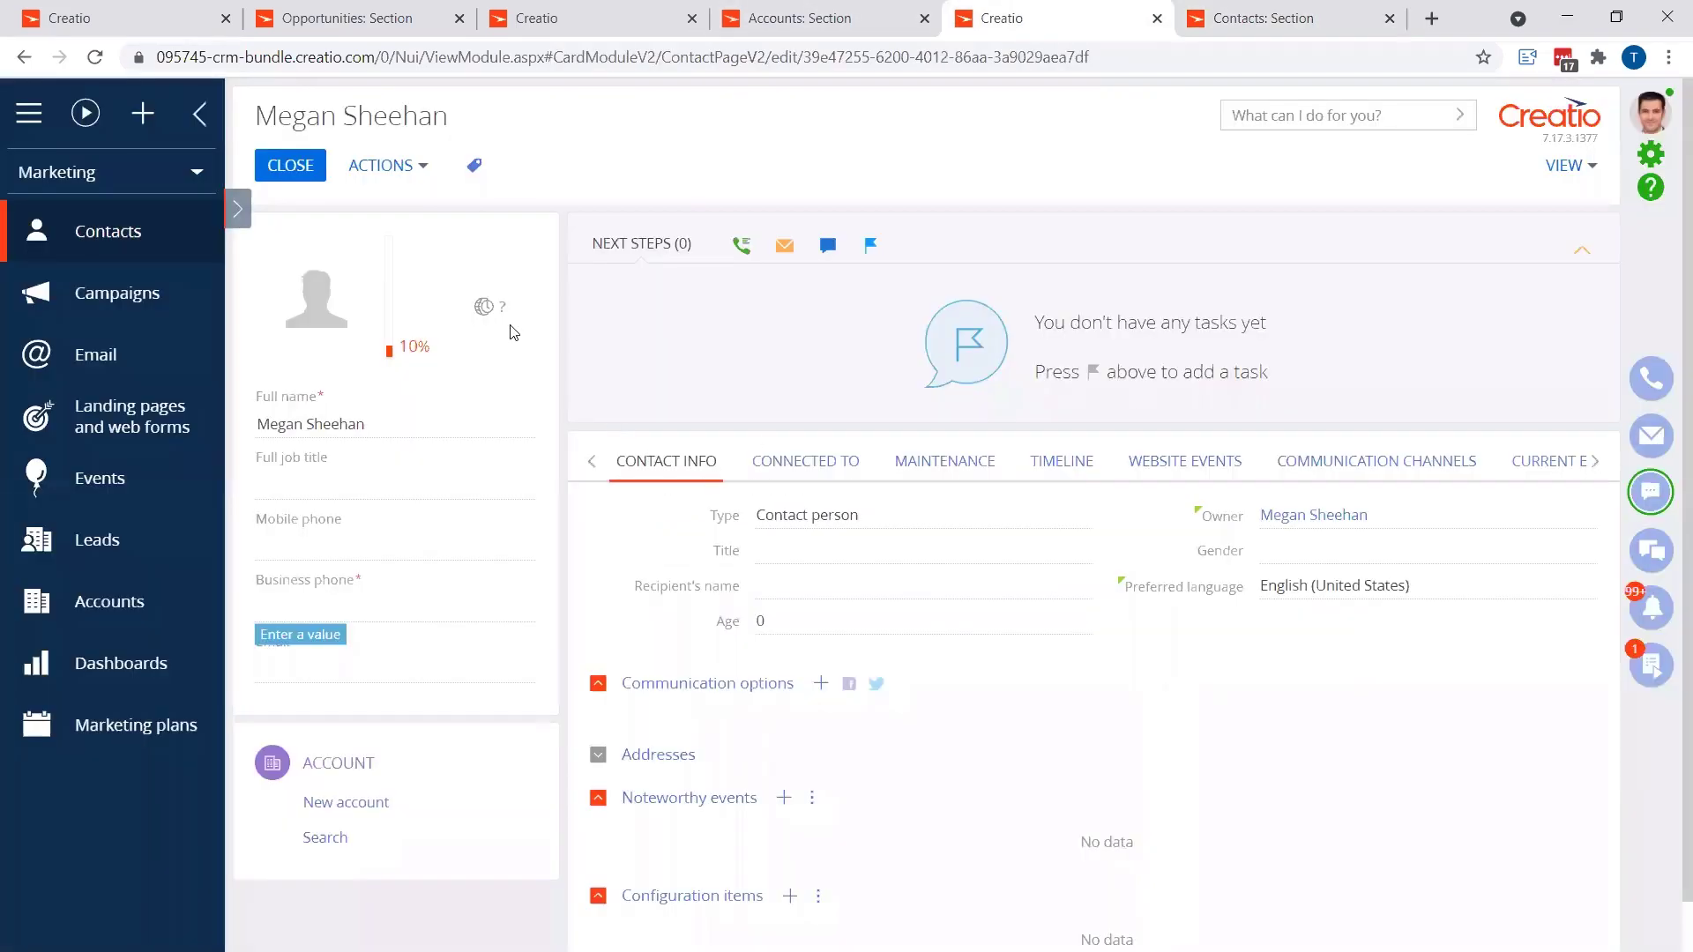
Step: Refresh the contact record with F5 so the new required-field rules apply
{"action": "key", "text": "F5"}
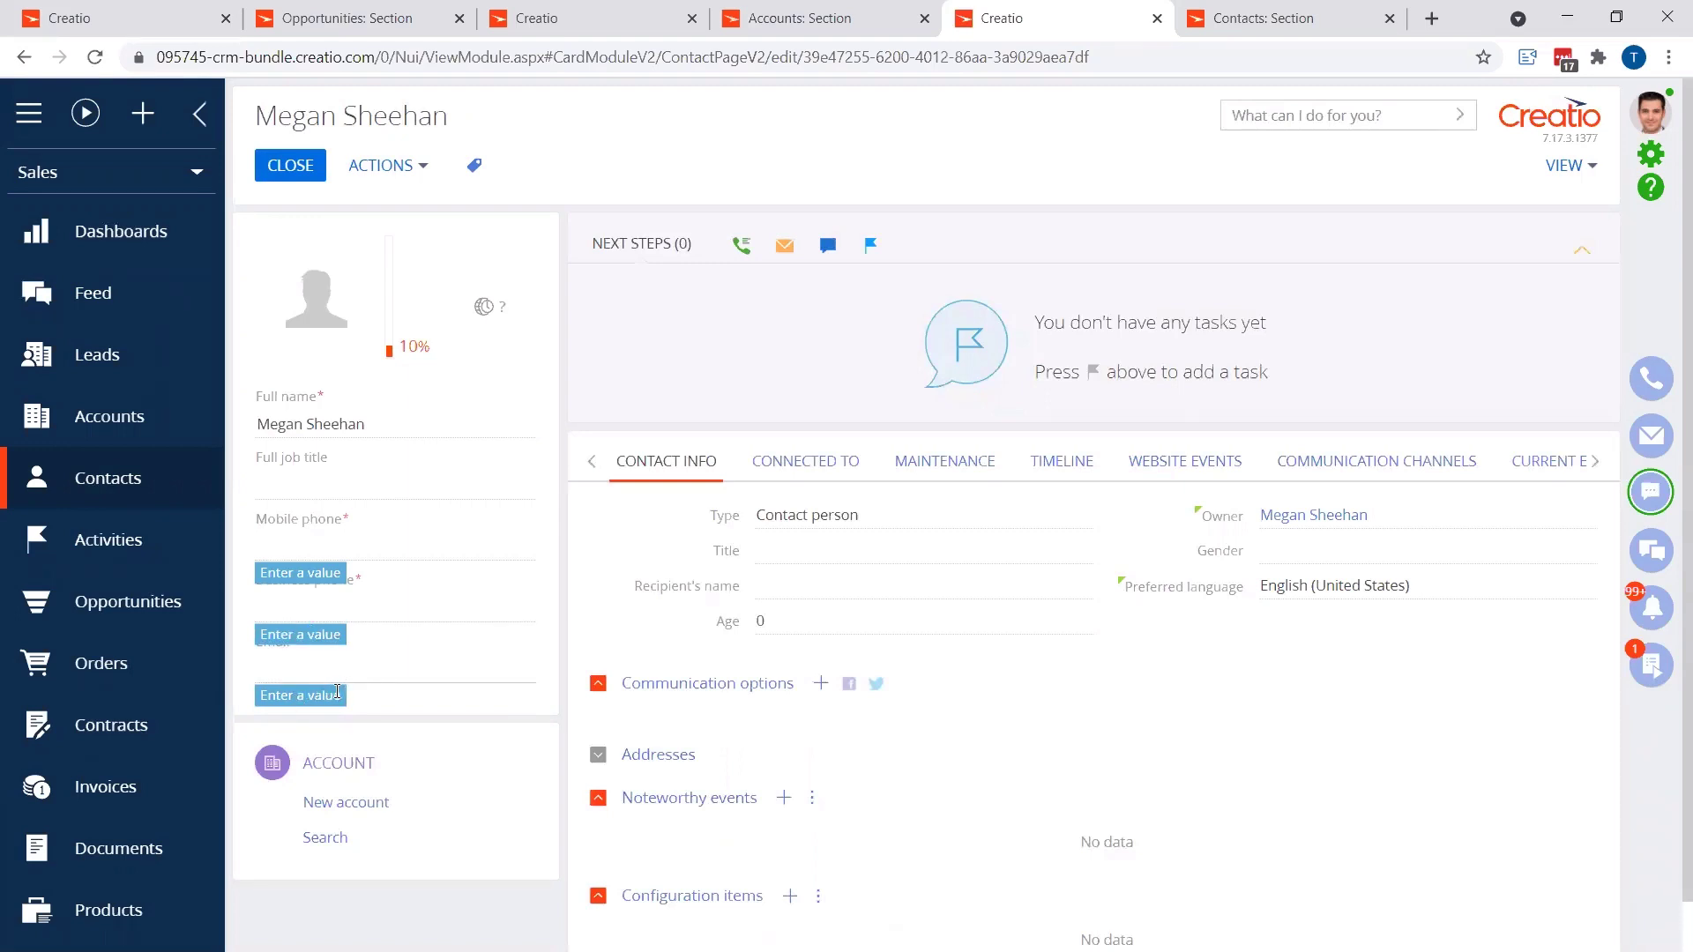
Step: Enter a mobile phone number, then delete it so Mobile phone is left empty
{"action": "left_click", "coordinate": [395, 540]}
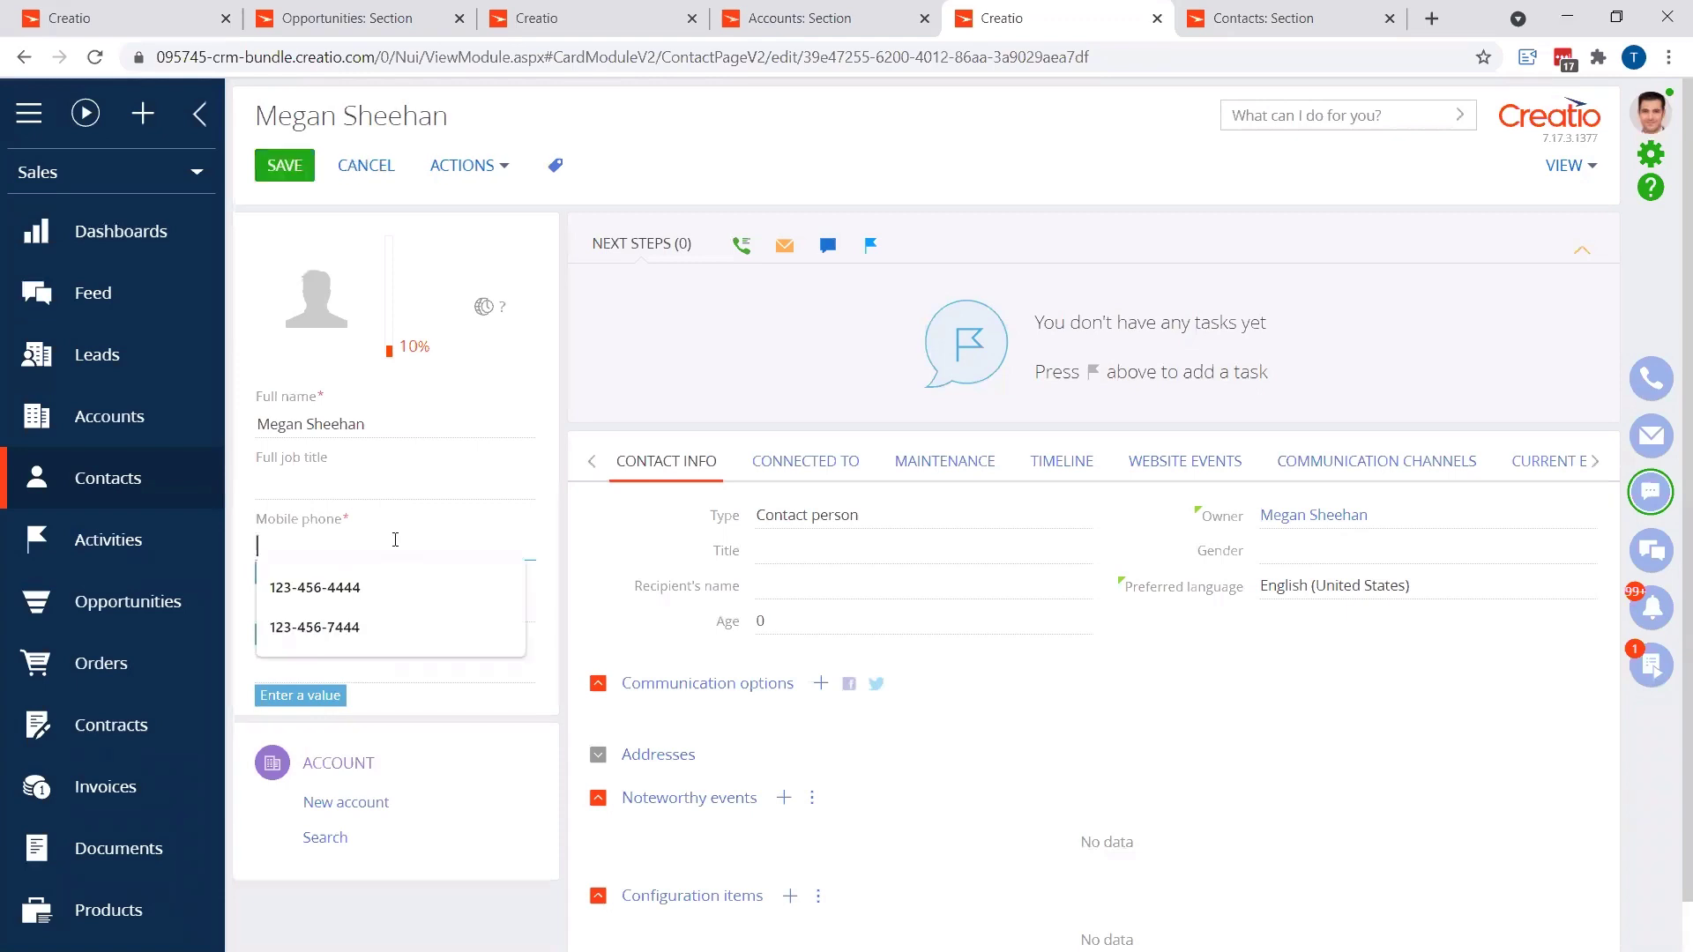
{"action": "left_click", "coordinate": [377, 585]}
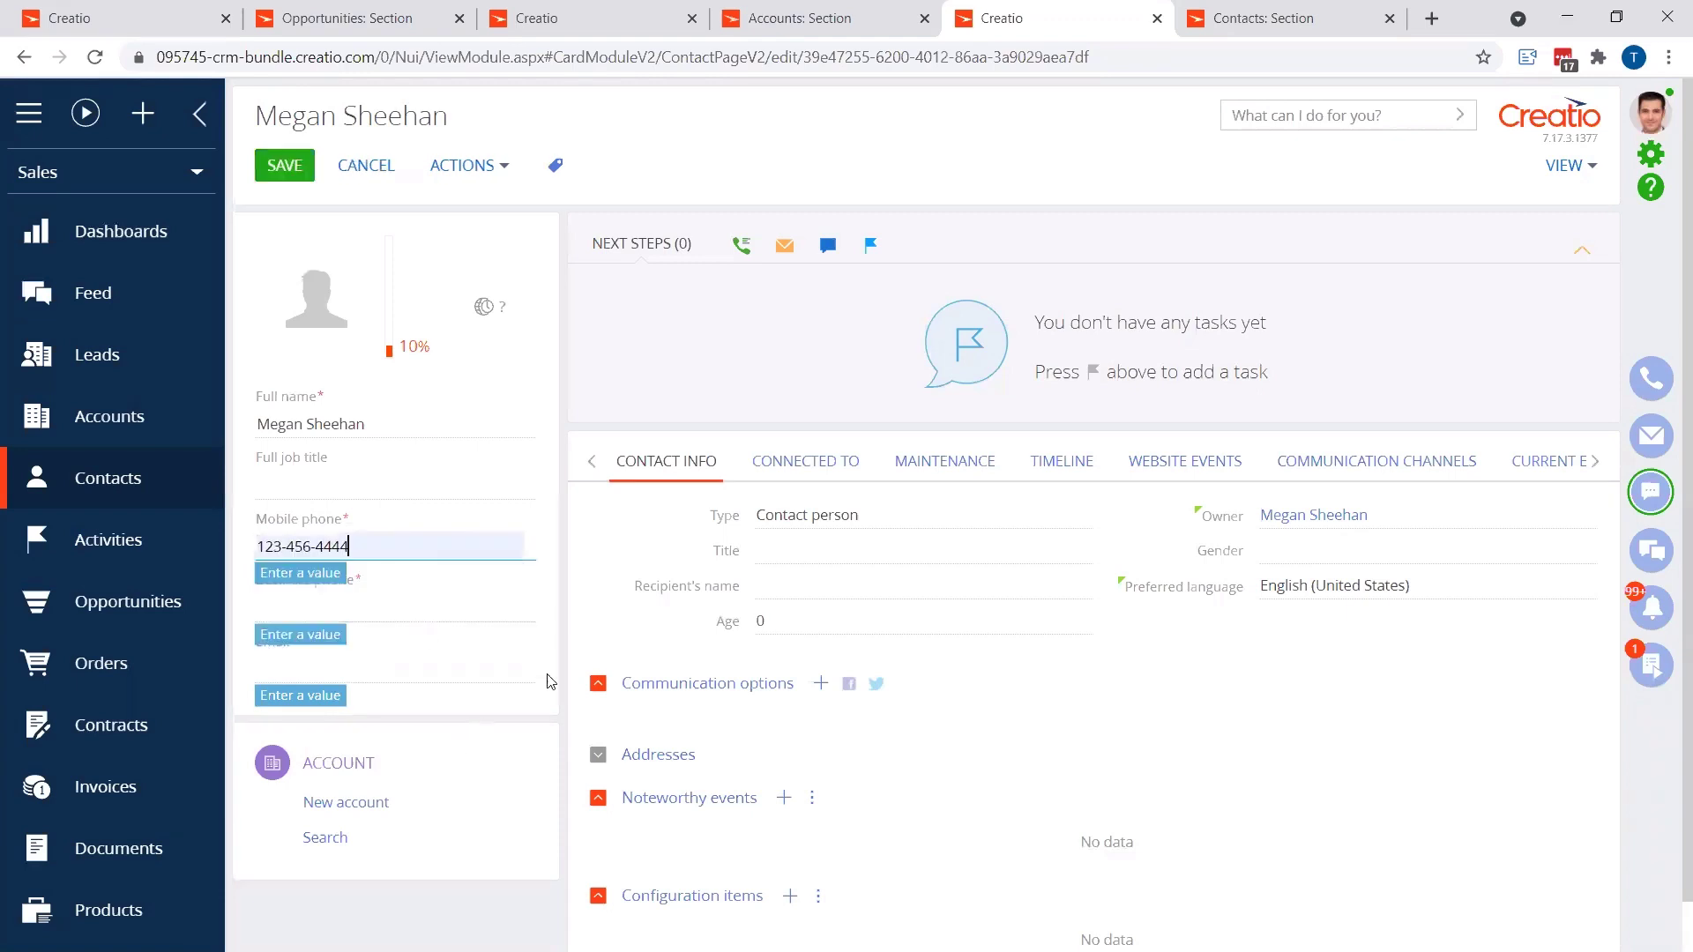
{"action": "left_click", "coordinate": [556, 574]}
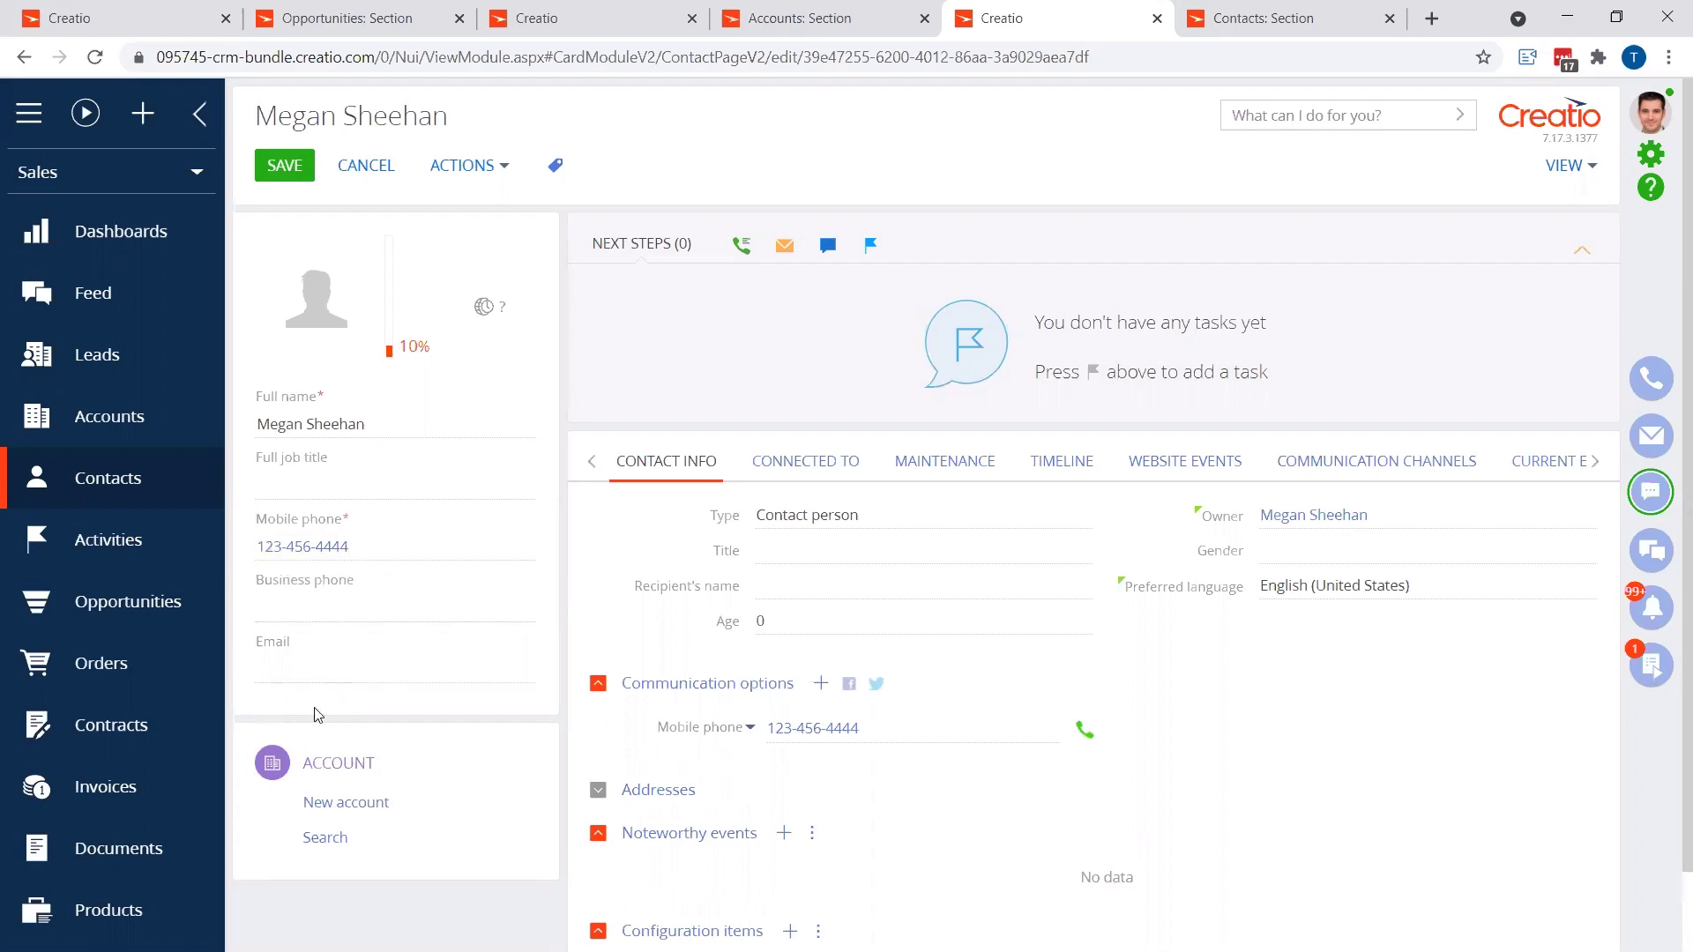
{"action": "left_click_drag", "start_coordinate": [351, 552], "coordinate": [231, 547]}
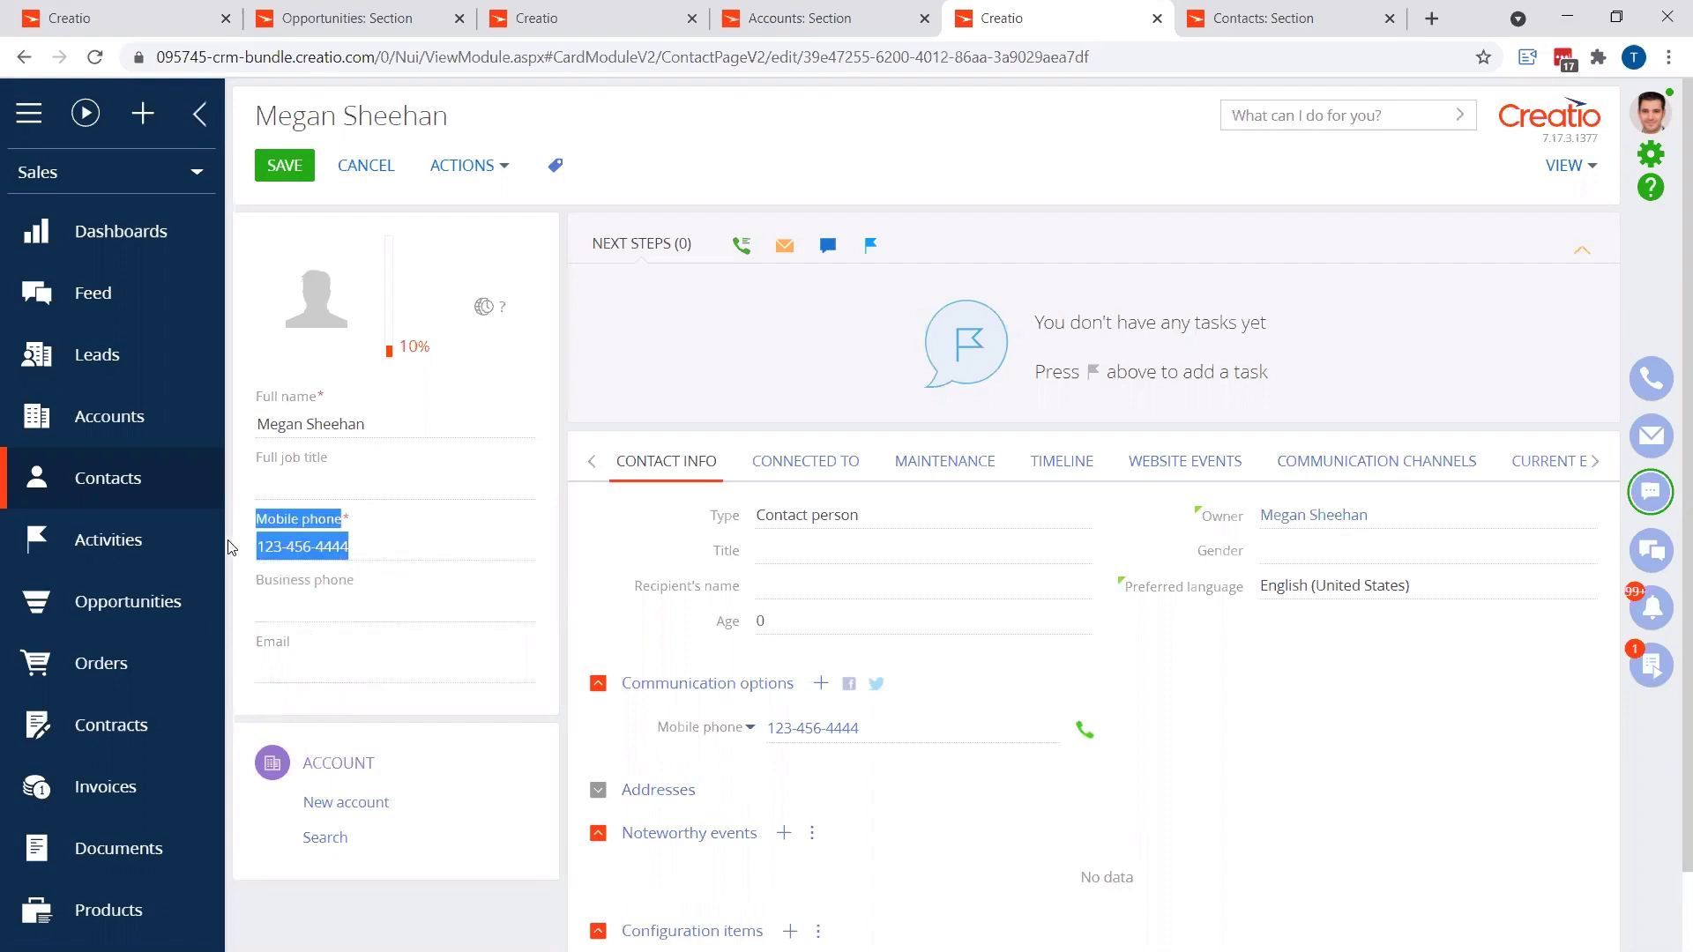
{"action": "left_click", "coordinate": [383, 546]}
{"action": "triple_click", "coordinate": [281, 553]}
{"action": "key", "text": "BackSpace"}
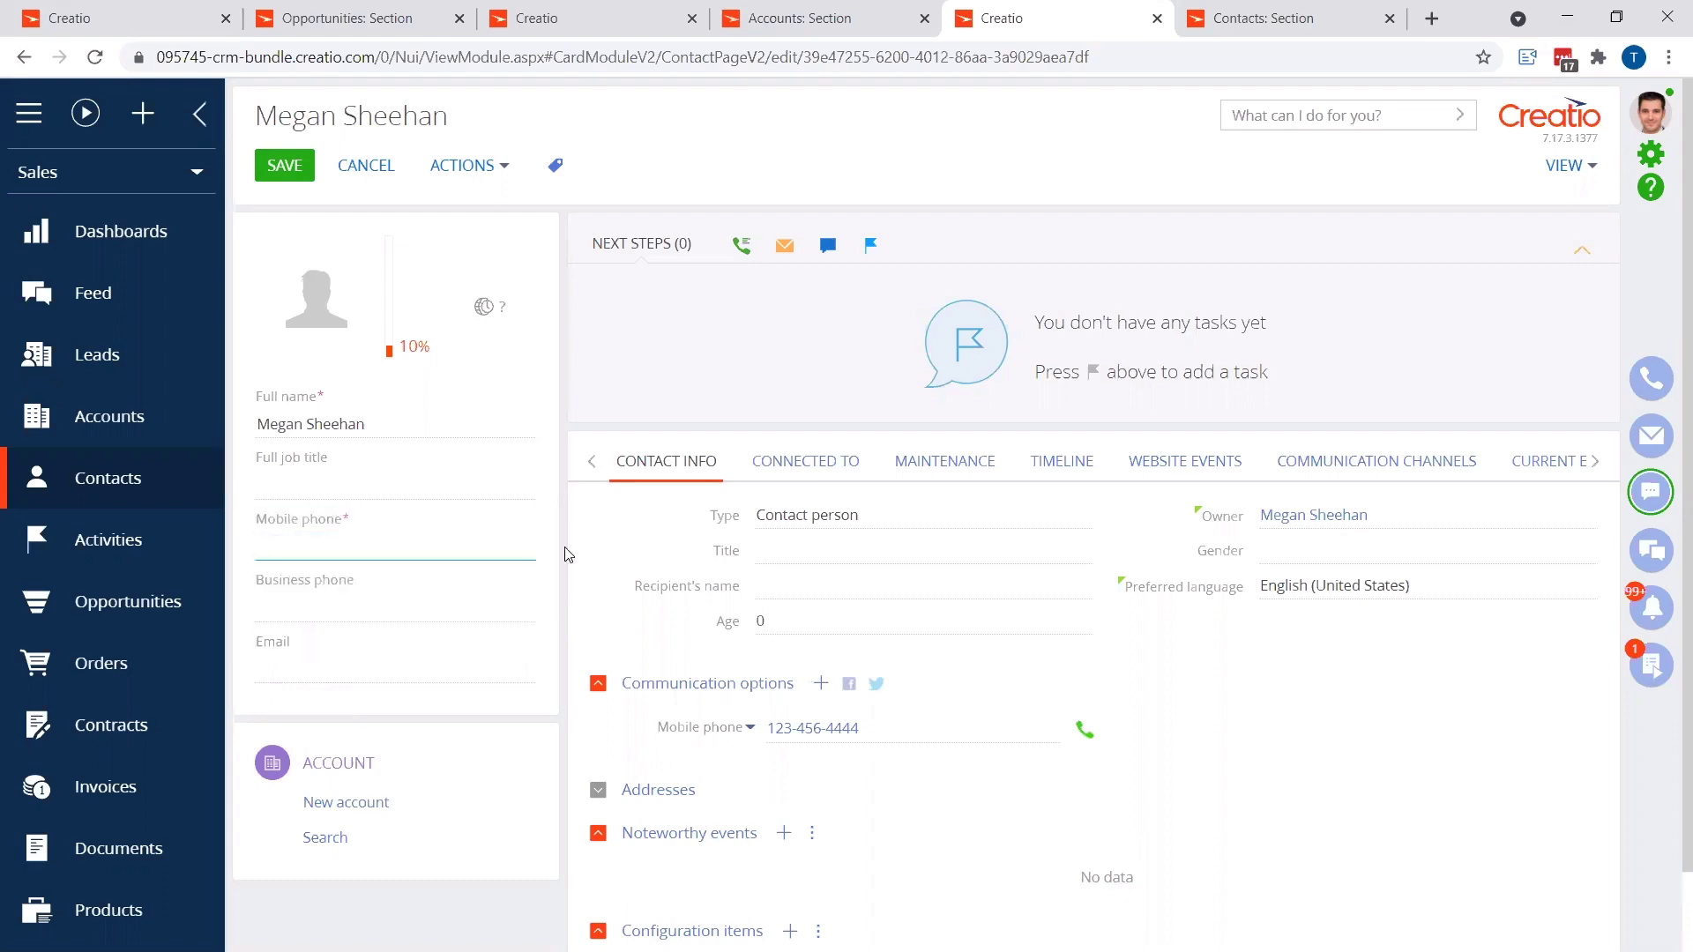
{"action": "left_click", "coordinate": [569, 554]}
Step: Fill in the contact's email address and save the contact record
{"action": "left_click", "coordinate": [324, 667]}
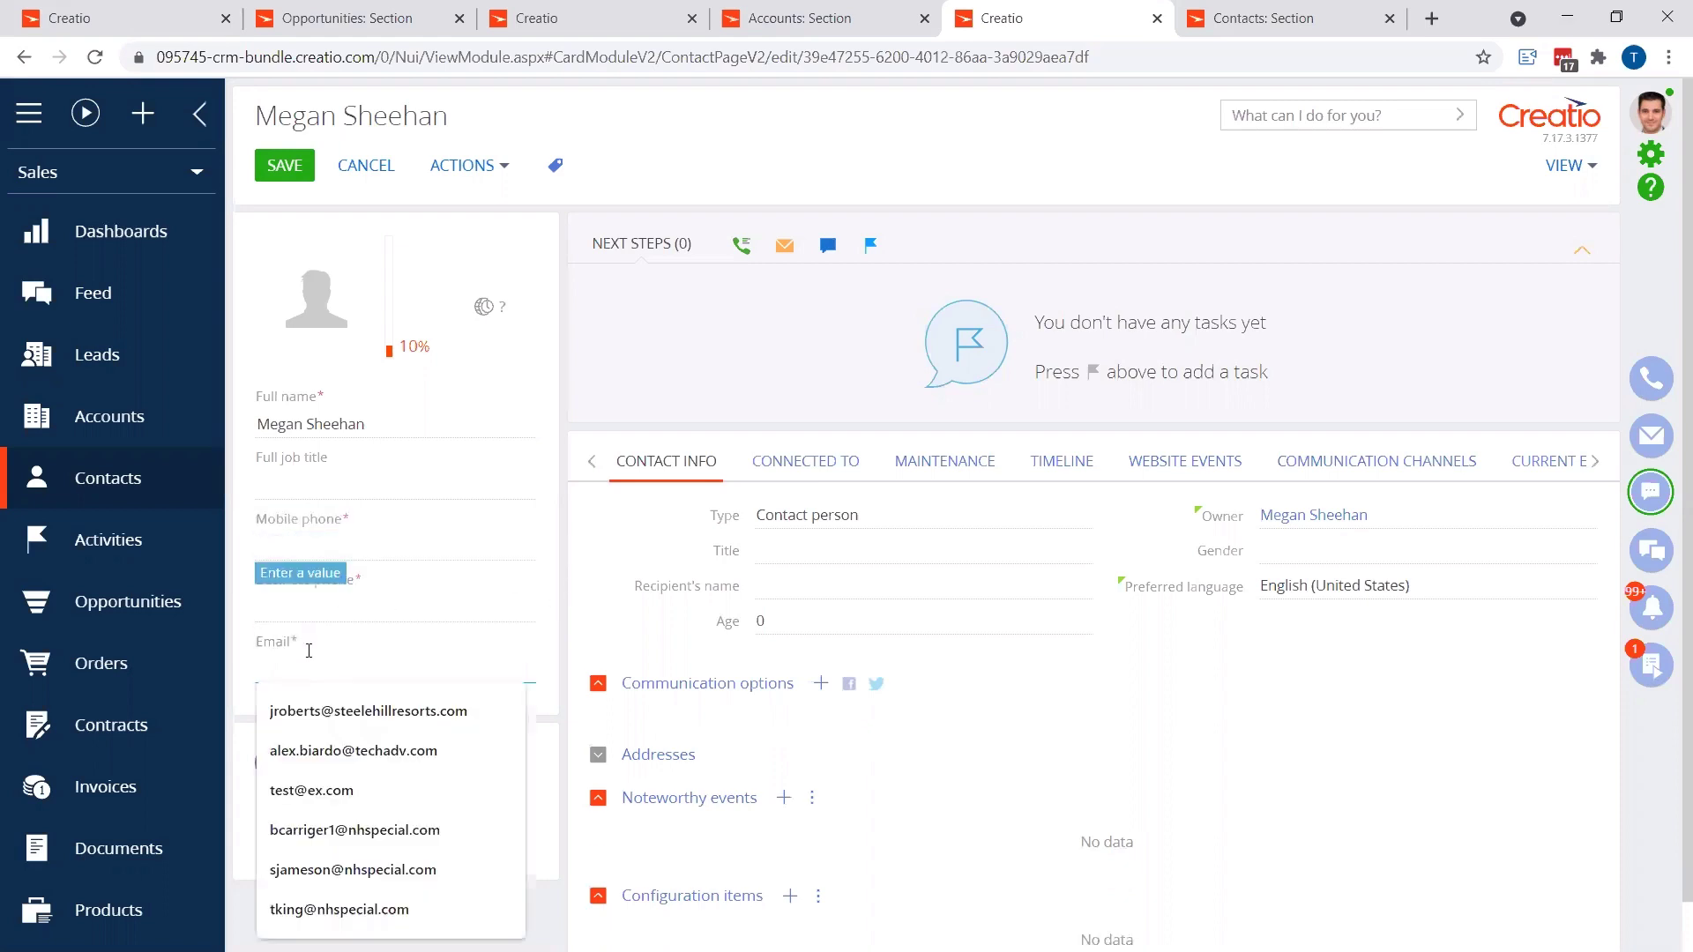
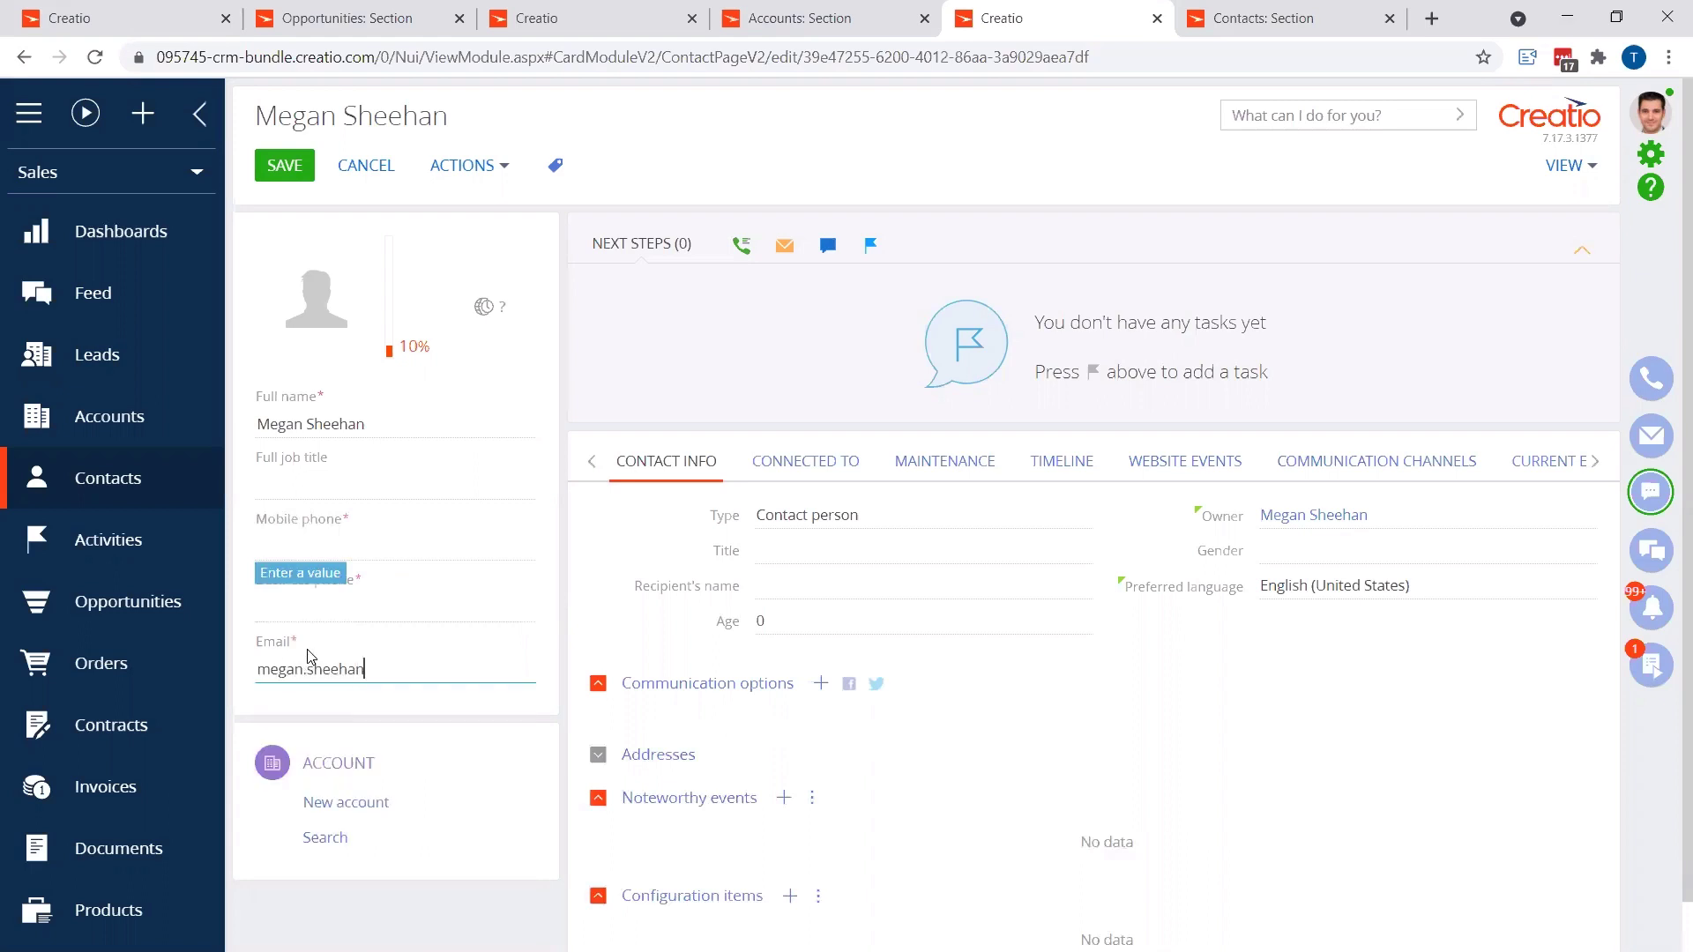
{"action": "key", "text": "Tab"}
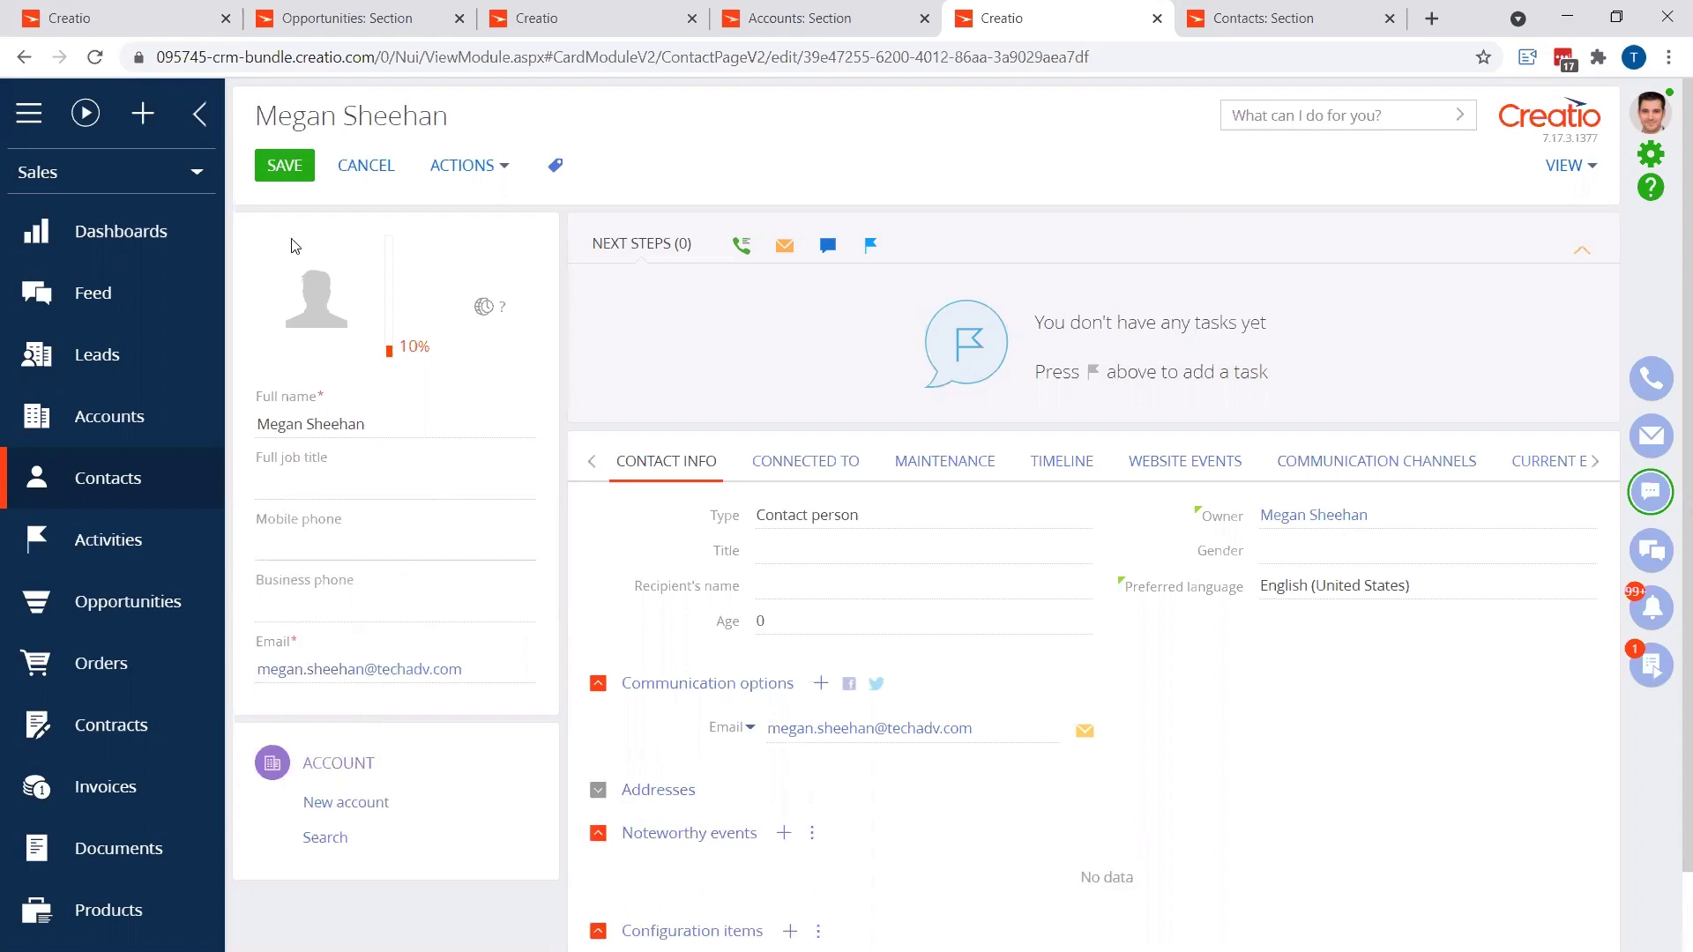
{"action": "left_click", "coordinate": [284, 167]}
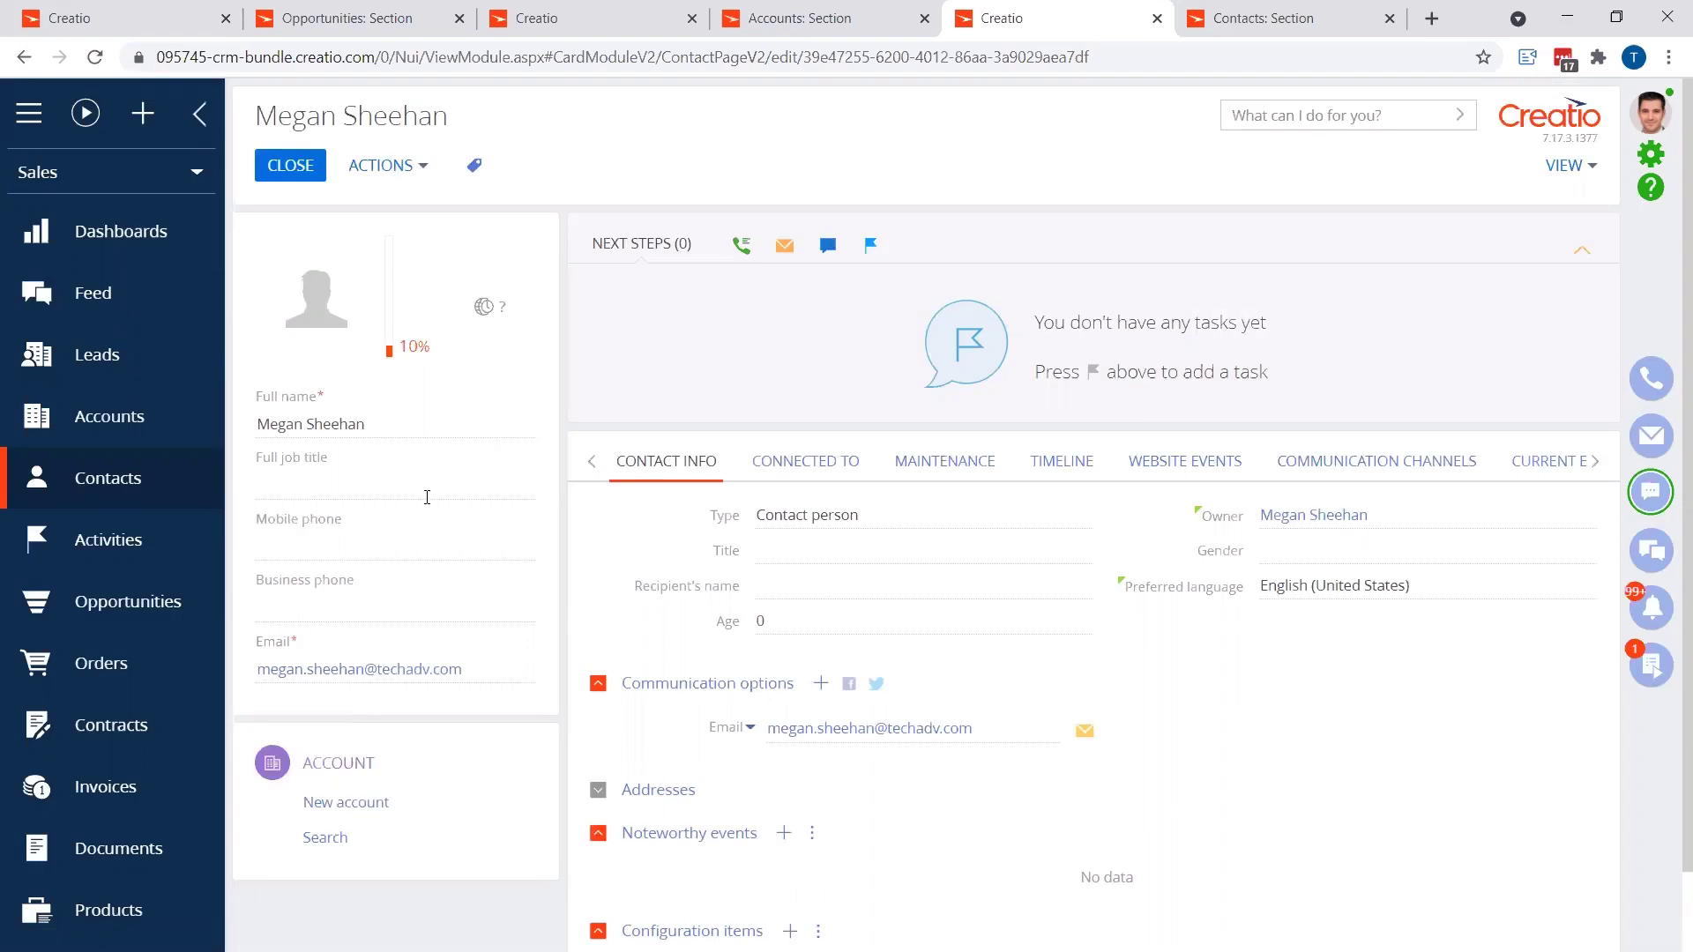